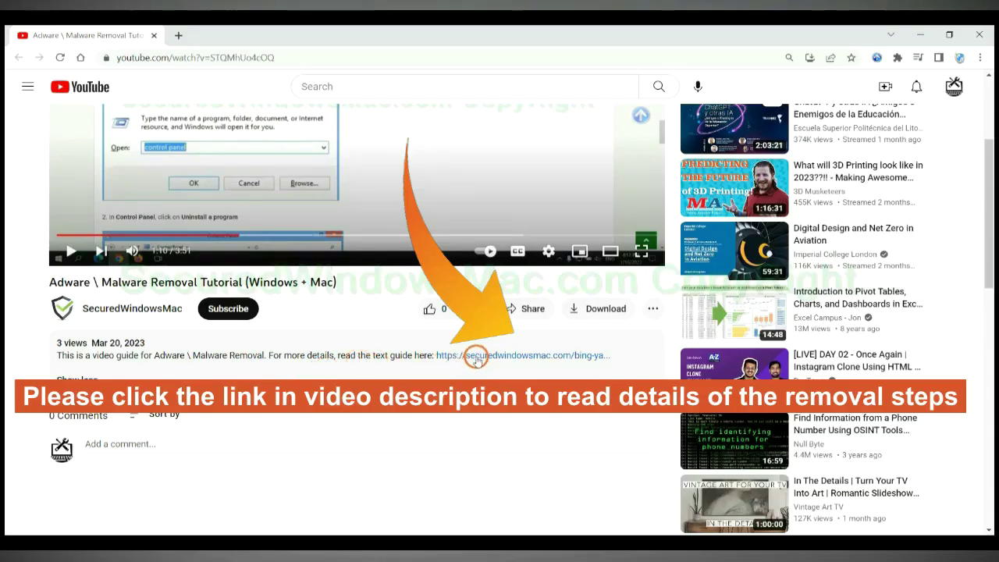
- Open the securedwindowsmac.com removal guide from the YouTube video description in a new tab
{"action": "left_click", "coordinate": [475, 358]}
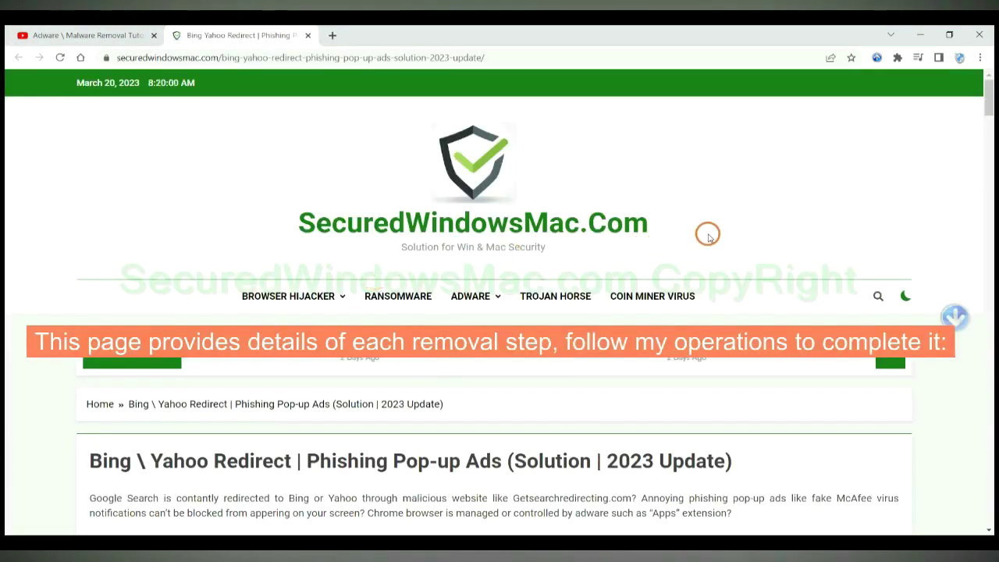
- Scroll the article down to the 'Instant Automatic Removal' heading and the Download SpyHunter buttons
{"action": "scroll", "coordinate": [702, 239], "scroll_direction": "down", "scroll_amount": 10}
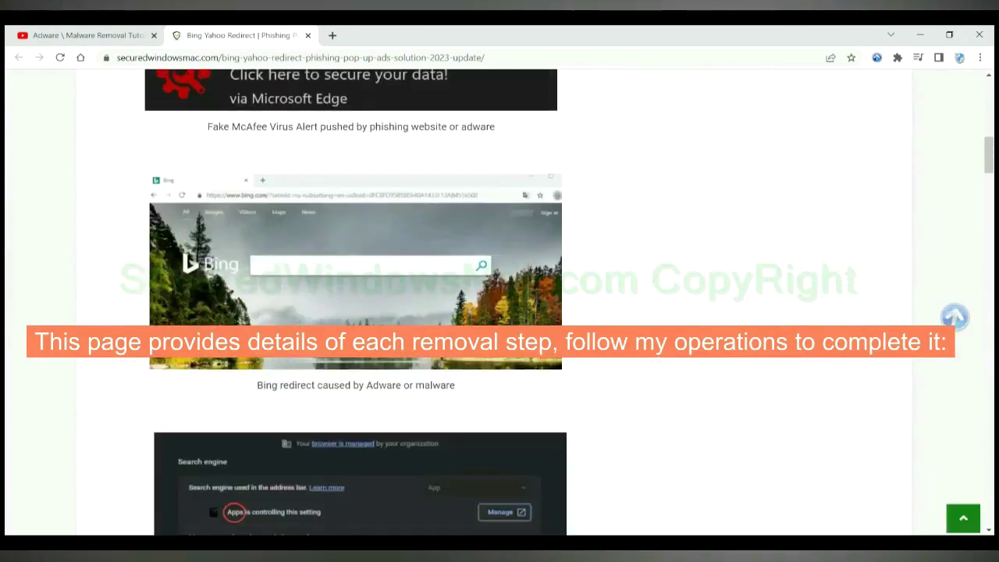
{"action": "scroll", "coordinate": [499, 305], "scroll_direction": "down", "scroll_amount": 4}
{"action": "scroll", "coordinate": [541, 343], "scroll_direction": "down", "scroll_amount": 3}
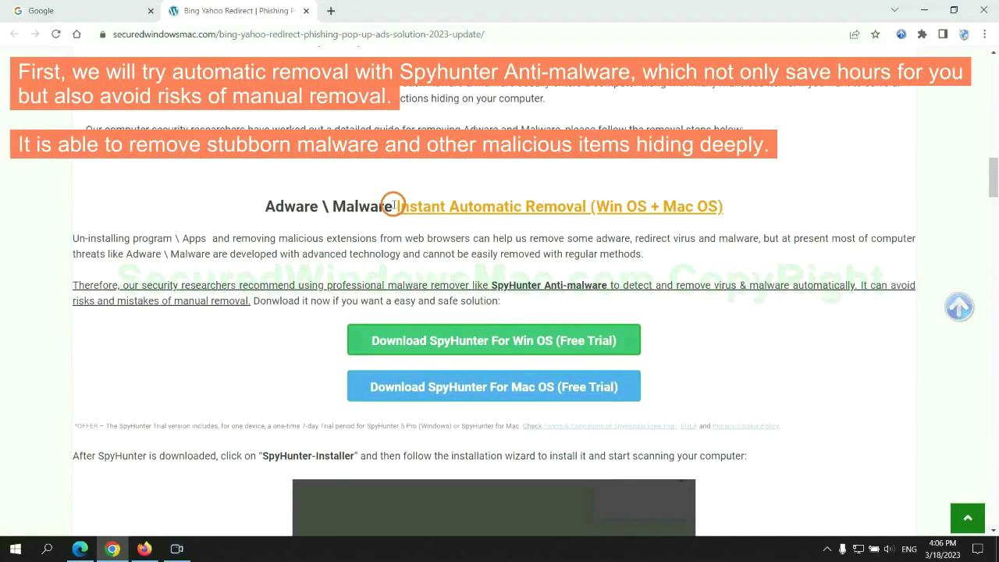
{"action": "left_click_drag", "start_coordinate": [394, 205], "coordinate": [582, 205]}
{"action": "left_click", "coordinate": [498, 173]}
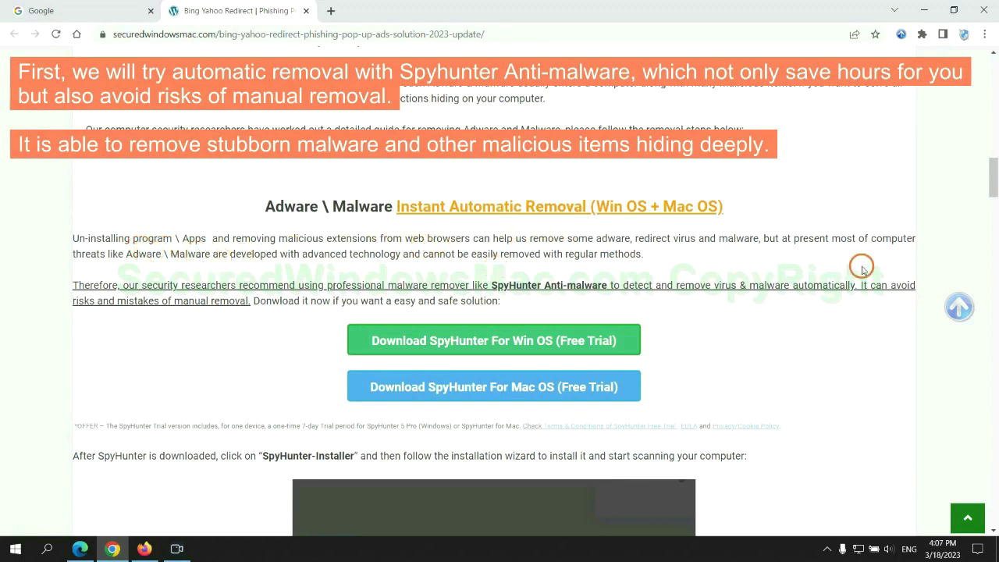
{"action": "scroll", "coordinate": [468, 265], "scroll_direction": "down", "scroll_amount": 1}
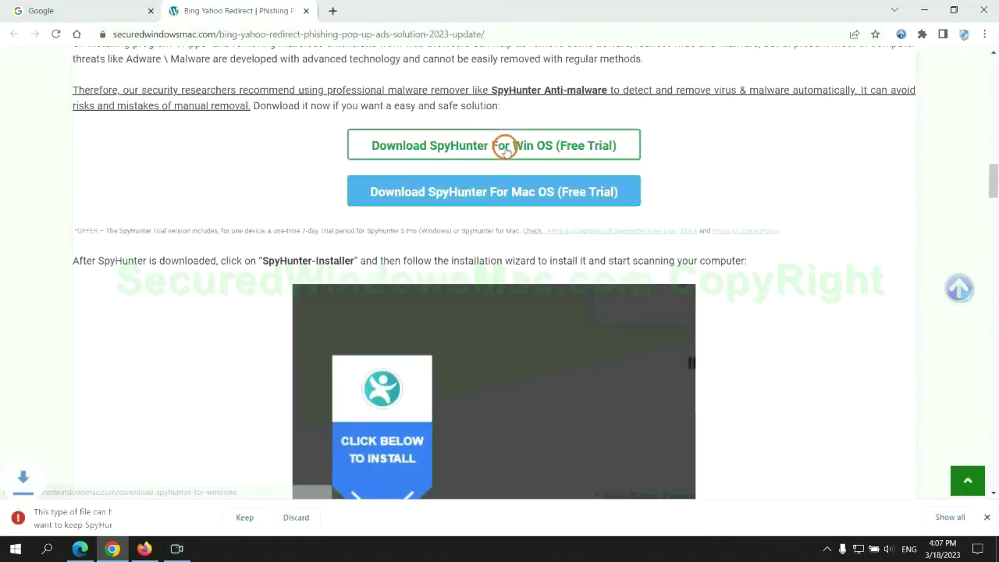
- Keep the flagged SpyHunter-Installer.exe download and run it from the download bar
{"action": "left_click", "coordinate": [242, 518]}
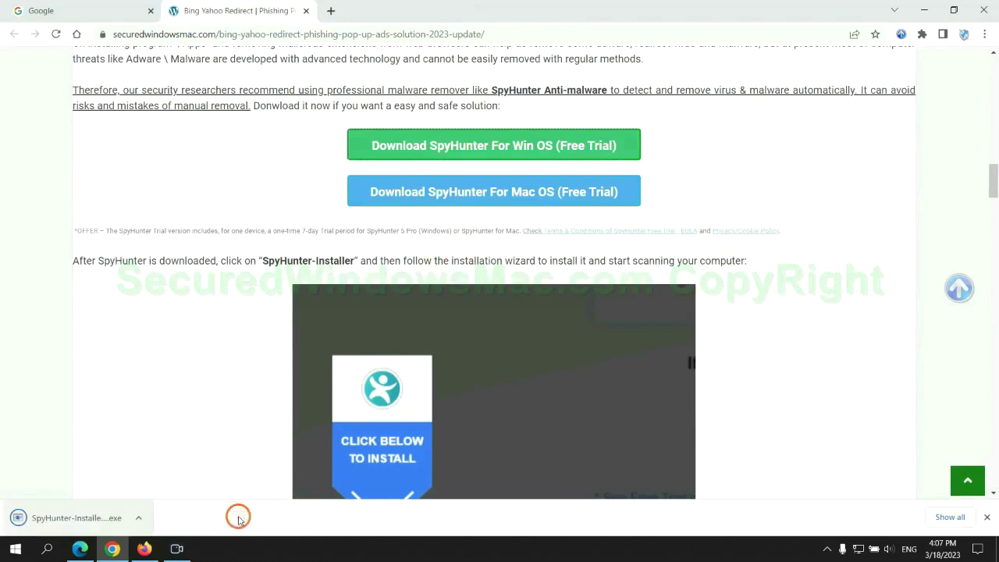
{"action": "left_click", "coordinate": [95, 517]}
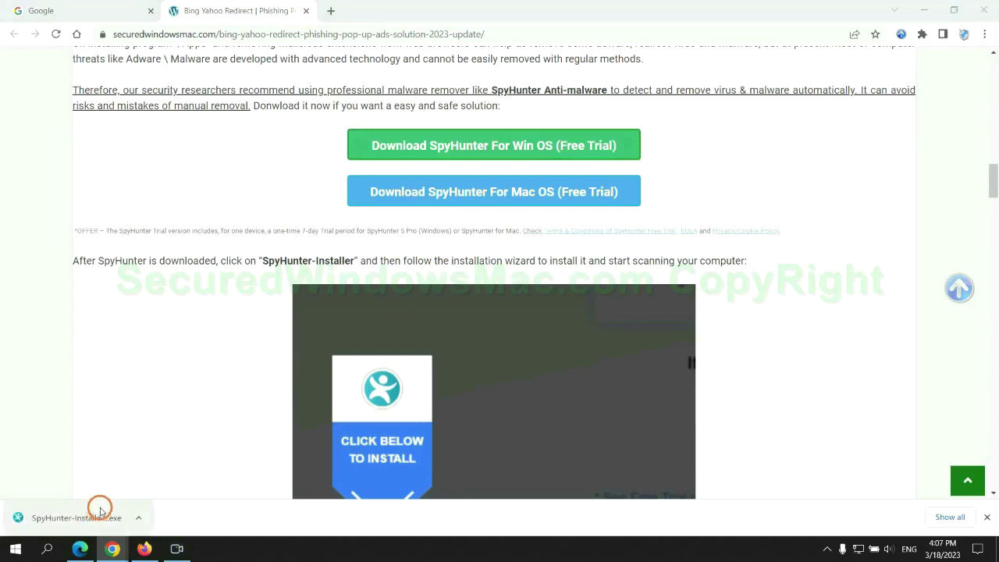
{"action": "scroll", "coordinate": [486, 226], "scroll_direction": "down", "scroll_amount": 2}
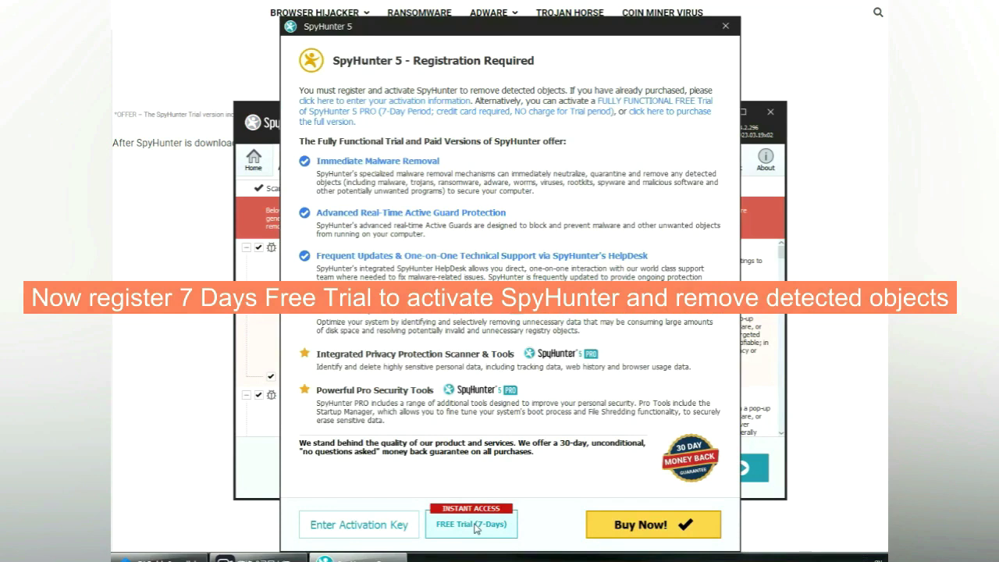
- Choose 'FREE Trial (7-Days)' in SpyHunter 5's Registration Required window
{"action": "left_click", "coordinate": [471, 524]}
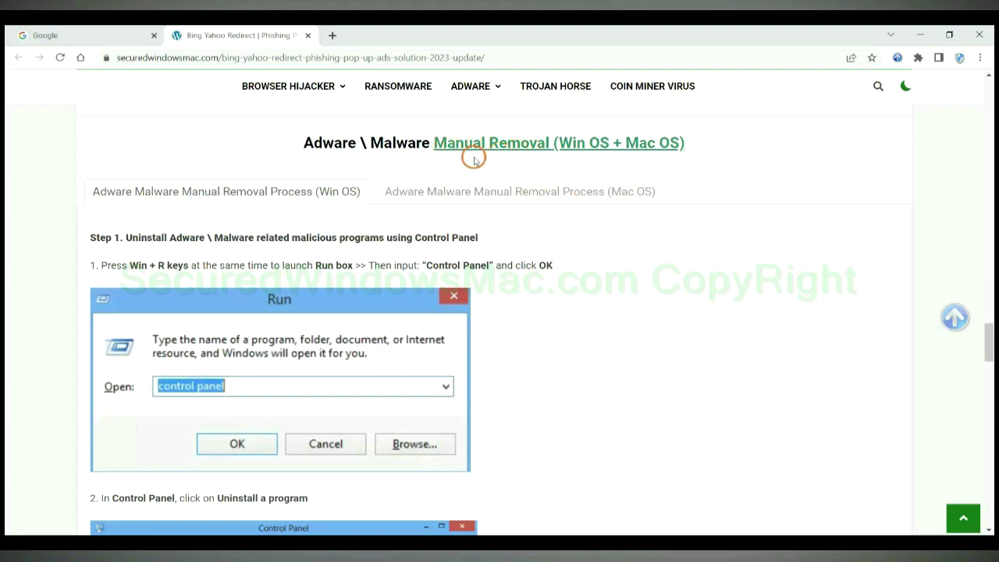
- Highlight the Win OS and Mac OS labels and preview the Mac OS manual removal steps
{"action": "left_click_drag", "start_coordinate": [561, 145], "coordinate": [597, 146]}
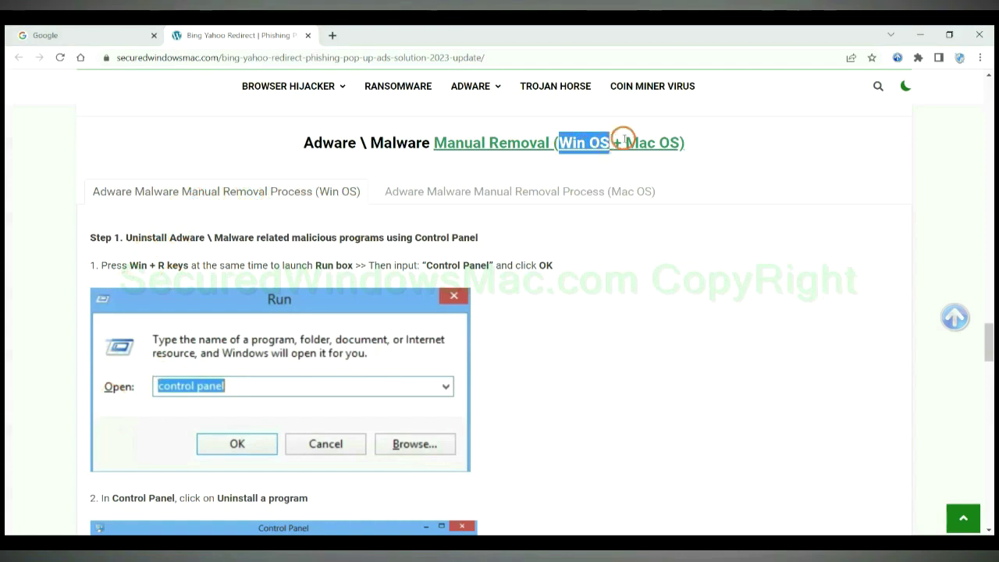
{"action": "left_click_drag", "start_coordinate": [624, 138], "coordinate": [680, 143]}
{"action": "left_click", "coordinate": [511, 190]}
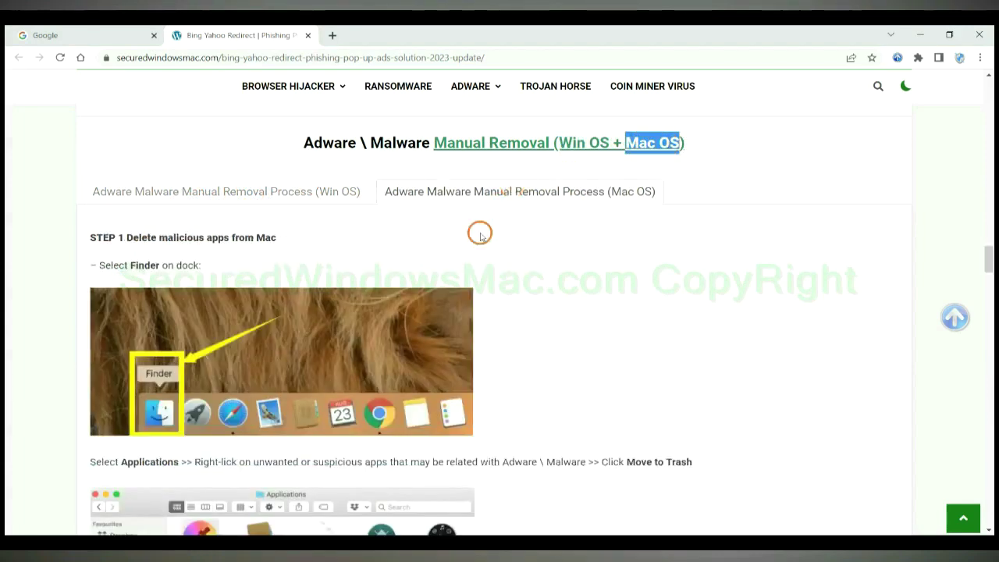
{"action": "scroll", "coordinate": [468, 266], "scroll_direction": "down", "scroll_amount": 1}
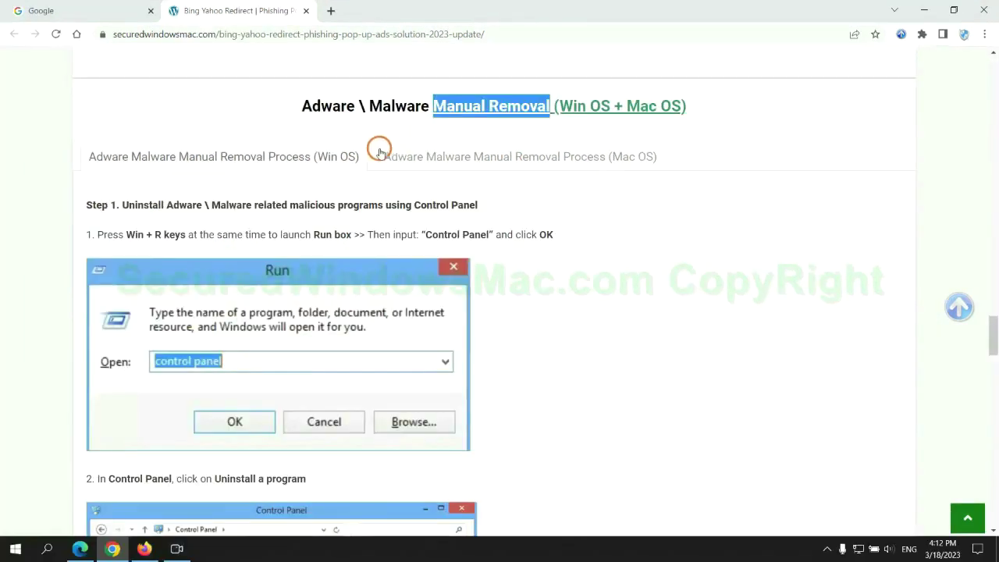
{"action": "scroll", "coordinate": [372, 272], "scroll_direction": "up", "scroll_amount": 2}
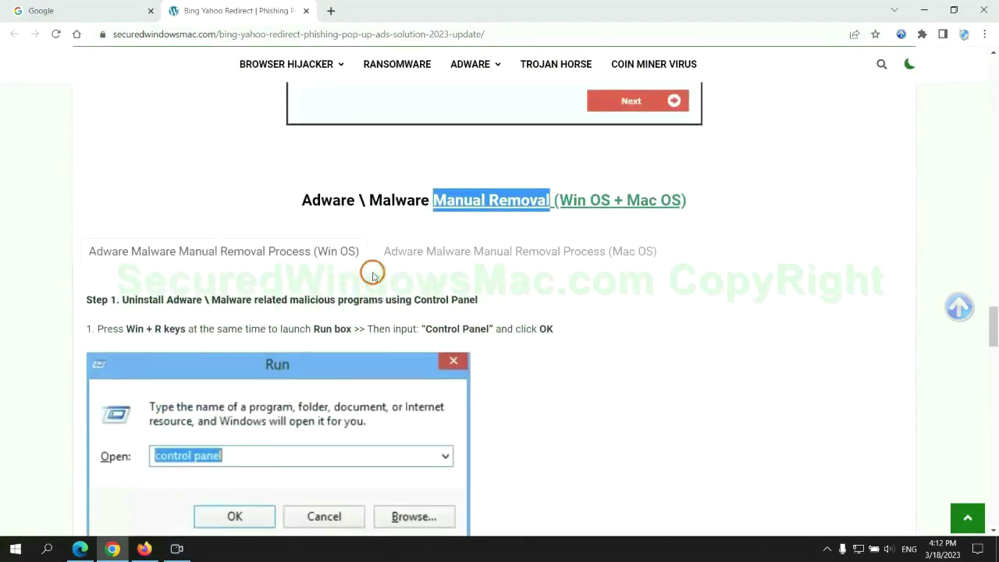
- Scroll to the Step 1 heading on uninstalling related programs through Control Panel
{"action": "scroll", "coordinate": [312, 257], "scroll_direction": "down", "scroll_amount": 2}
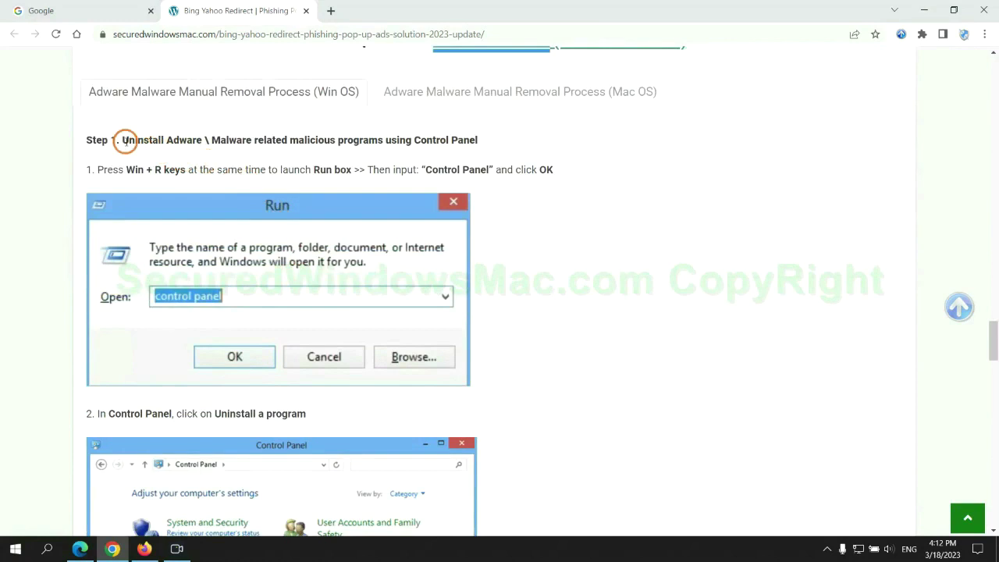
{"action": "left_click_drag", "start_coordinate": [124, 142], "coordinate": [383, 144]}
{"action": "left_click", "coordinate": [664, 204]}
{"action": "scroll", "coordinate": [662, 203], "scroll_direction": "down", "scroll_amount": 2}
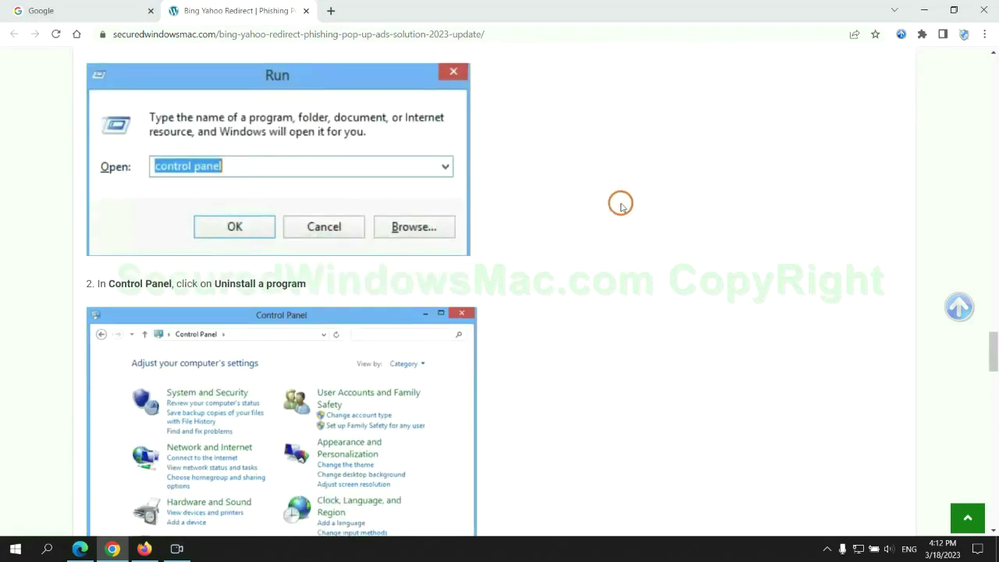
- Run 'control panel', go to Uninstall a program, and start uninstalling Lantern
{"action": "key", "text": "super+r"}
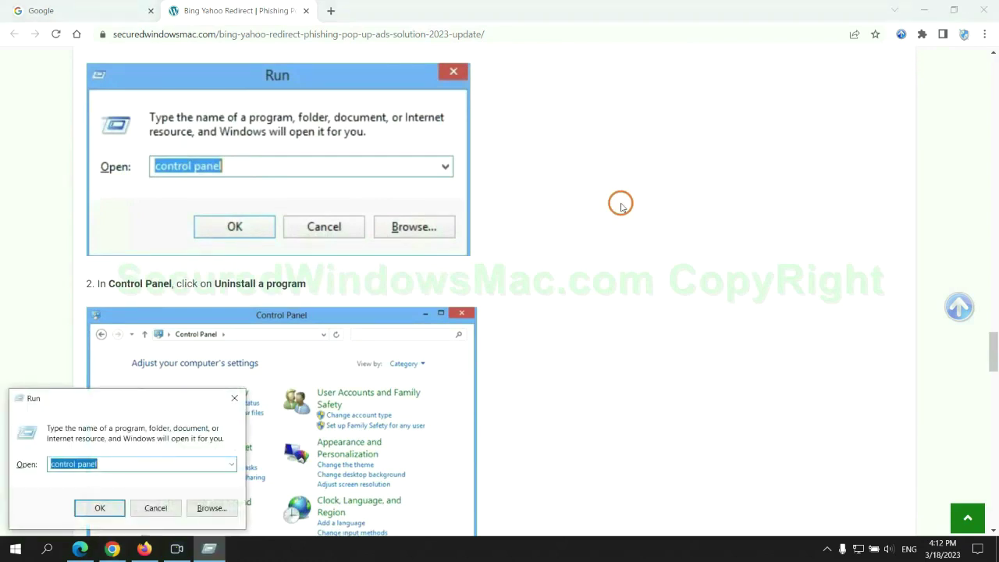
{"action": "type", "text": "cont"}
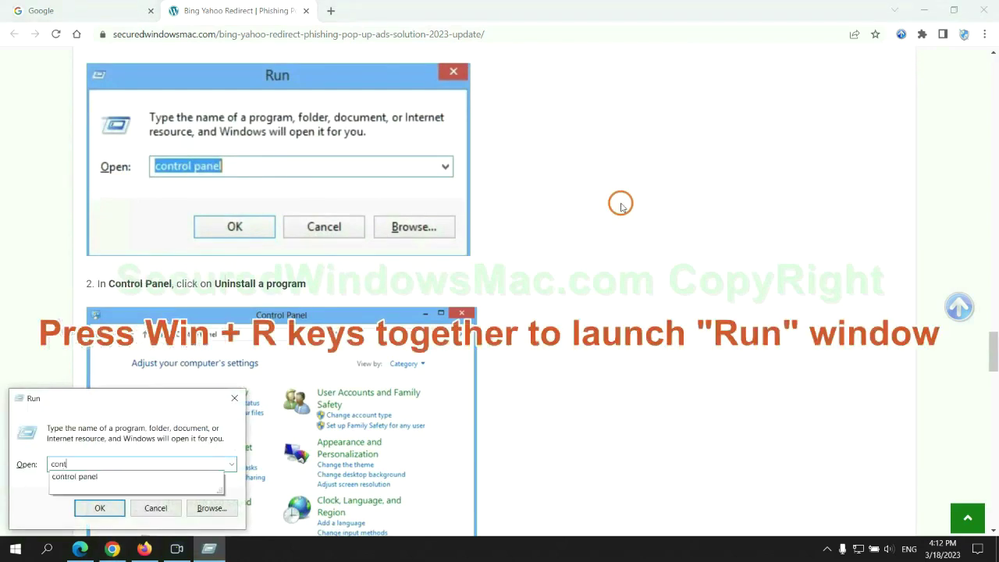
{"action": "type", "text": "rol panel"}
{"action": "key", "text": "Return"}
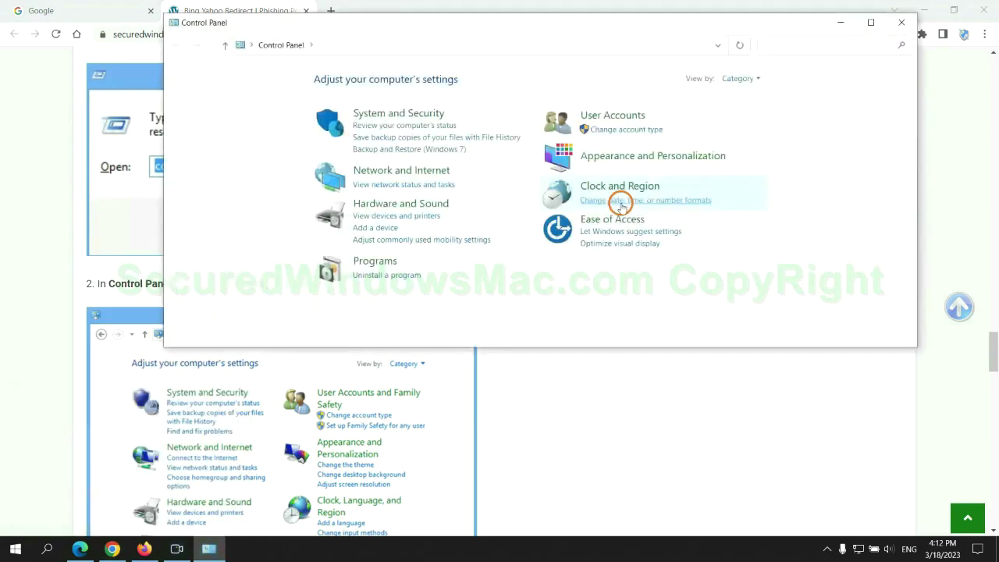
{"action": "left_click", "coordinate": [397, 277]}
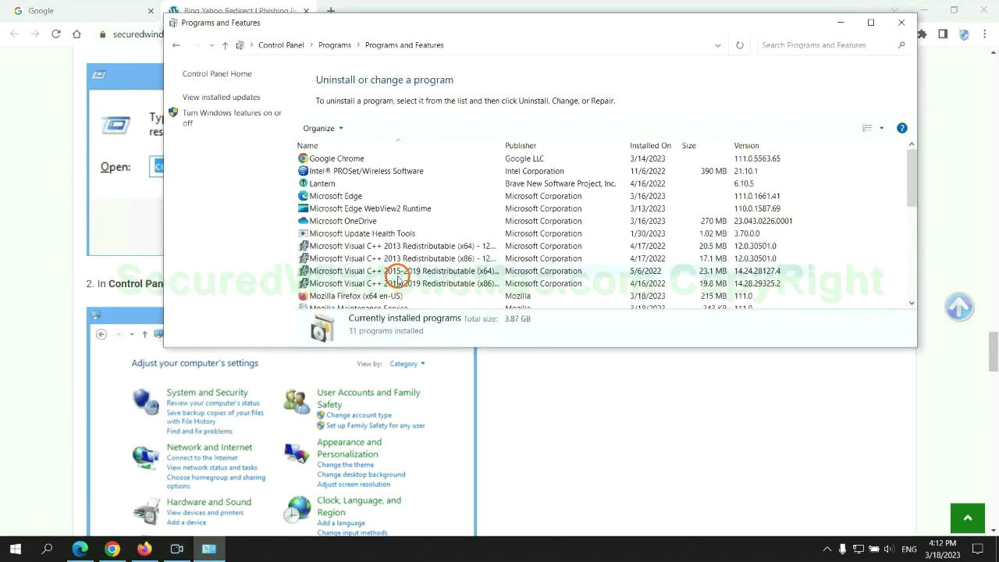
{"action": "right_click", "coordinate": [328, 186]}
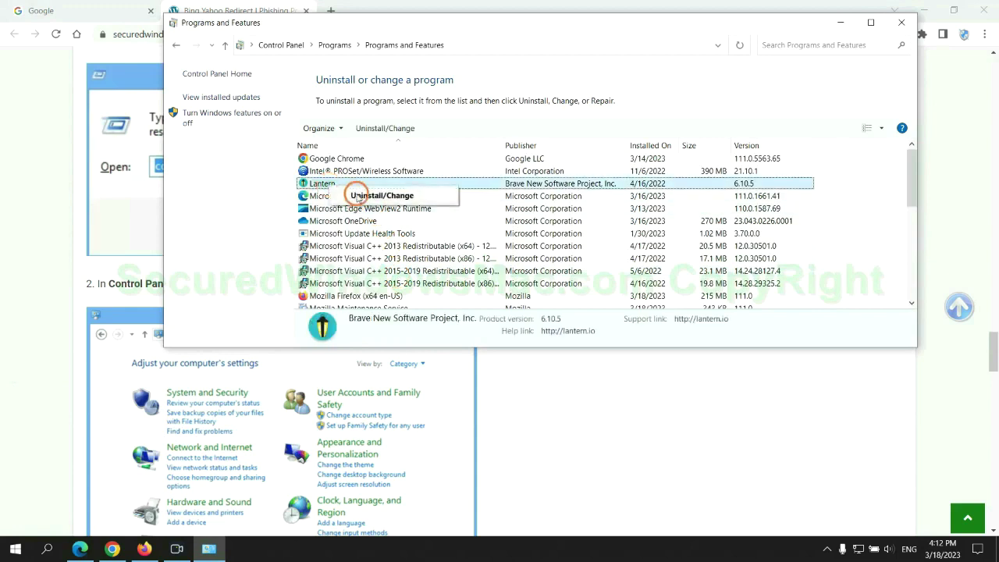
{"action": "left_click", "coordinate": [901, 21]}
- Confirm Lantern's removal and scroll to the article's Step 2 on malicious extensions
{"action": "left_click", "coordinate": [901, 22]}
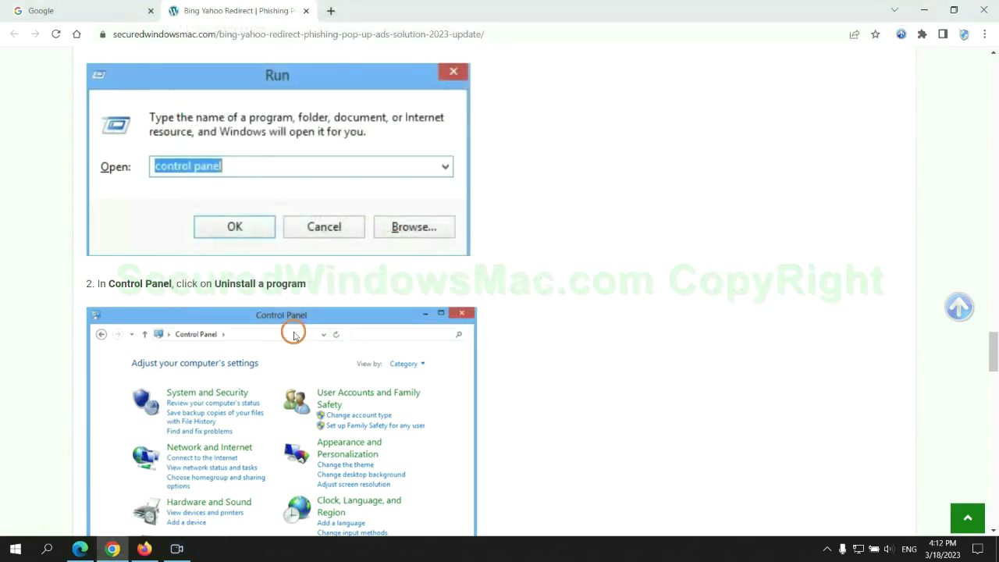
{"action": "scroll", "coordinate": [296, 330], "scroll_direction": "down", "scroll_amount": 6}
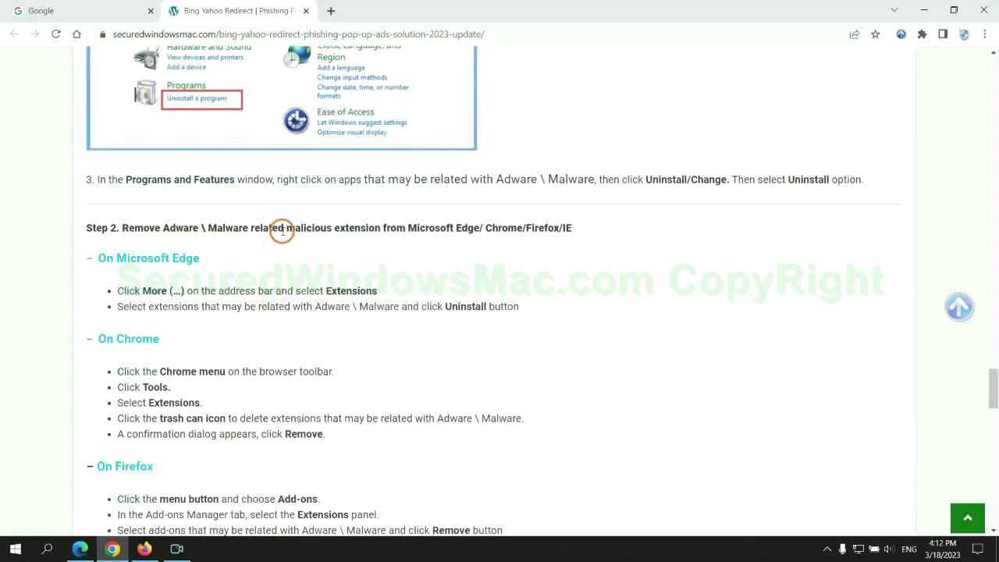
{"action": "left_click_drag", "start_coordinate": [286, 227], "coordinate": [384, 227]}
{"action": "left_click", "coordinate": [343, 261]}
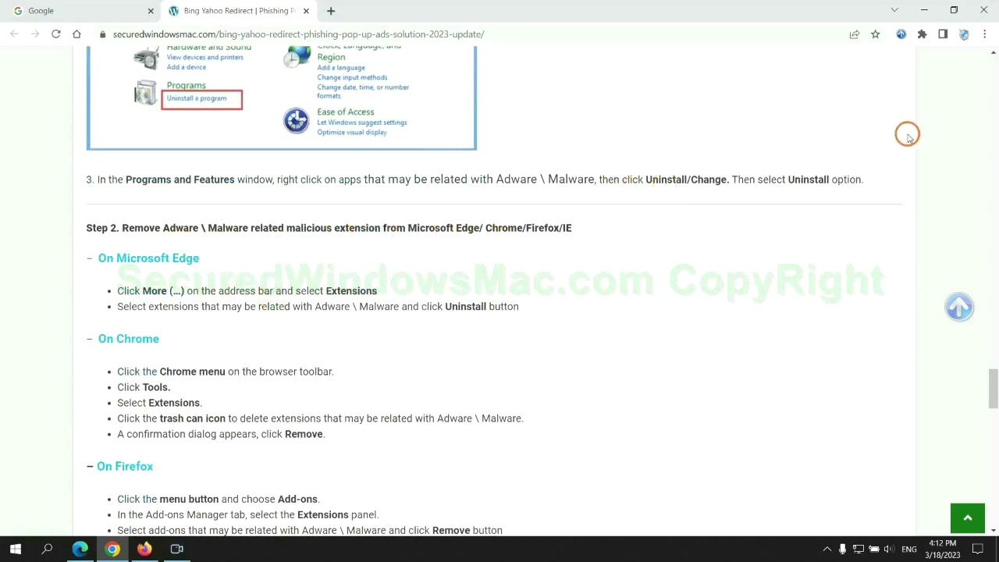
- Remove the McAfee WebAdvisor extension from Edge's extensions page and close the tab
{"action": "left_click", "coordinate": [81, 546]}
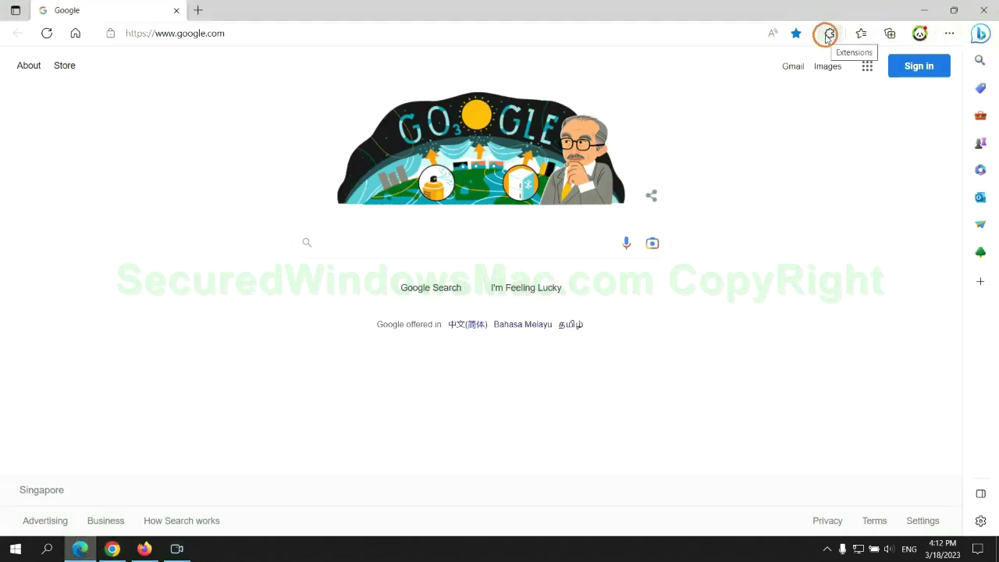
{"action": "left_click", "coordinate": [826, 35]}
{"action": "left_click", "coordinate": [692, 102]}
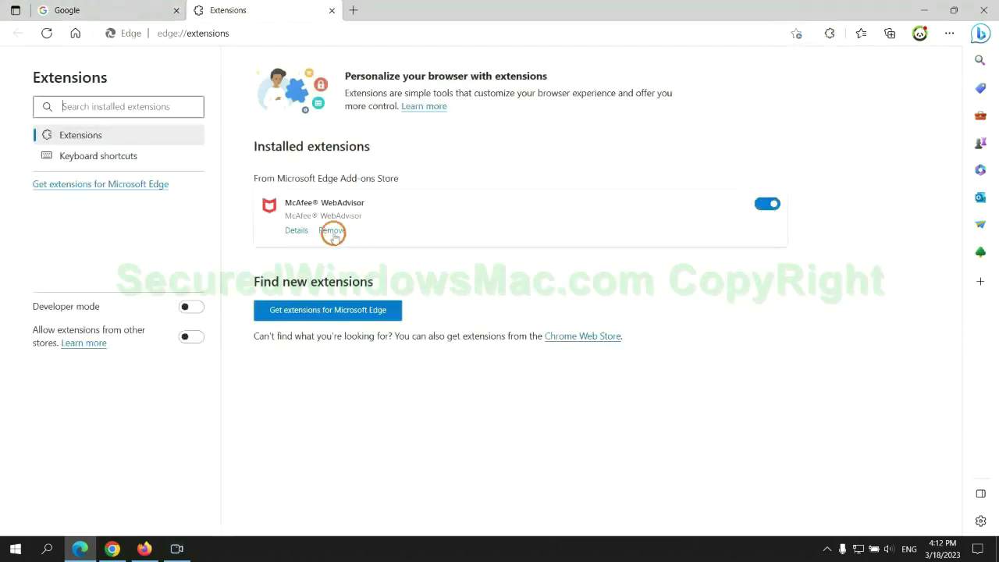
{"action": "left_click", "coordinate": [333, 232]}
{"action": "left_click", "coordinate": [717, 121]}
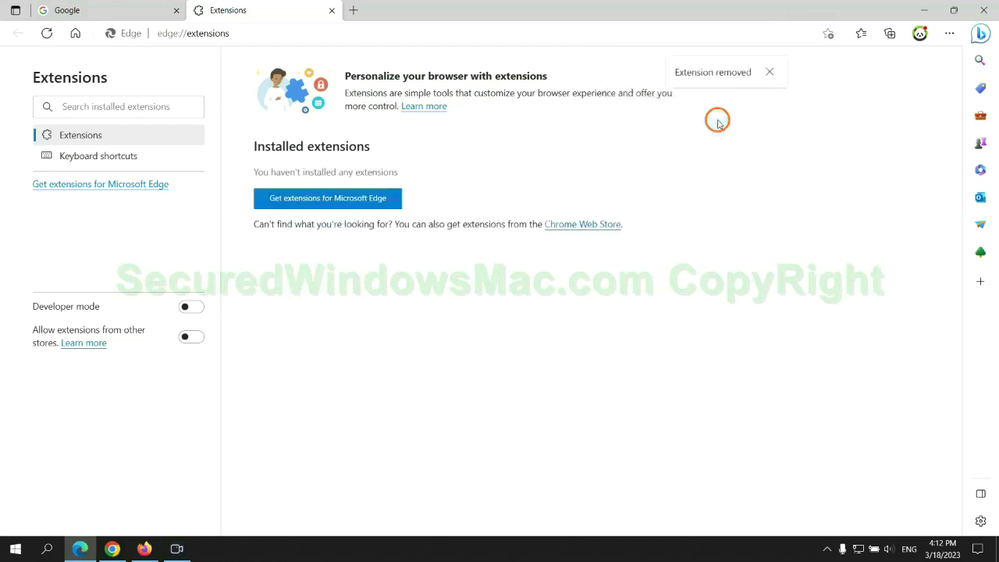
{"action": "left_click", "coordinate": [331, 10]}
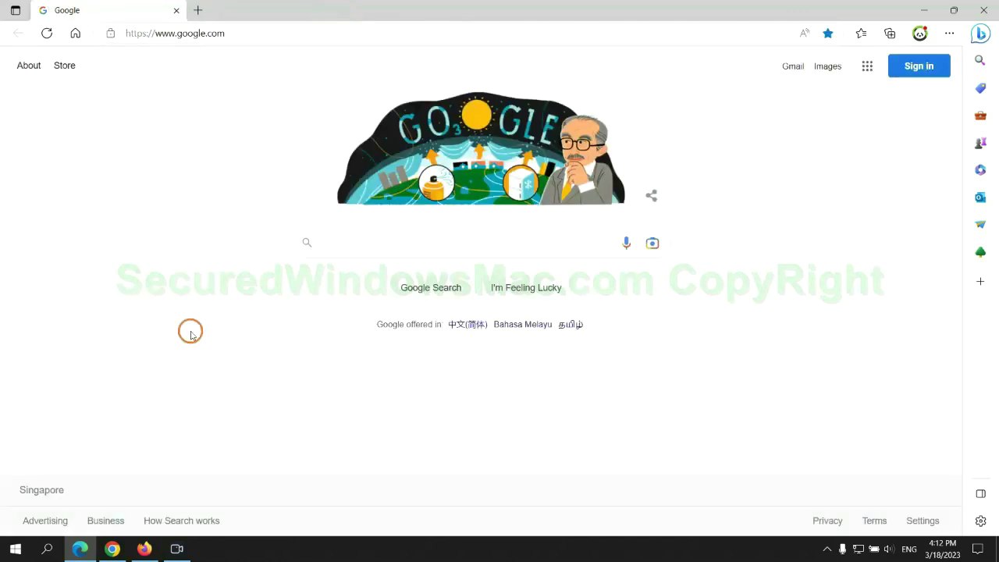
- Remove the Ecosia extension from Chrome's extensions page and close its farewell tab
{"action": "left_click", "coordinate": [122, 553]}
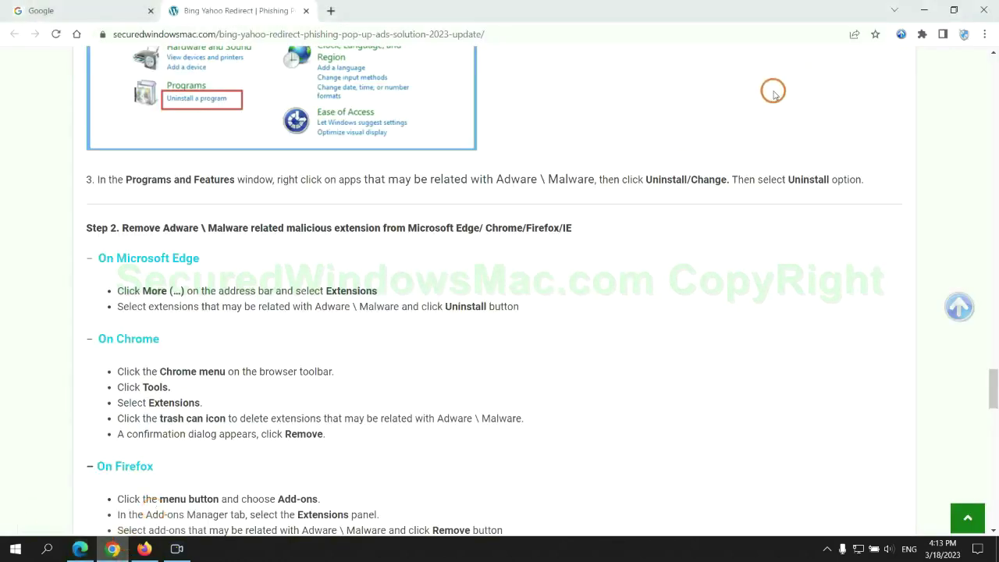
{"action": "left_click", "coordinate": [922, 33]}
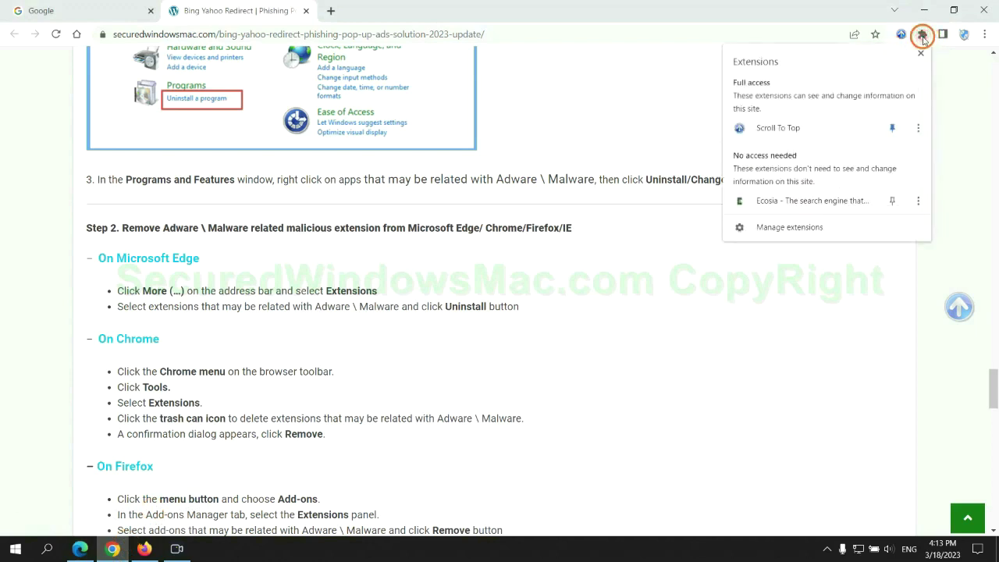
{"action": "left_click", "coordinate": [810, 231]}
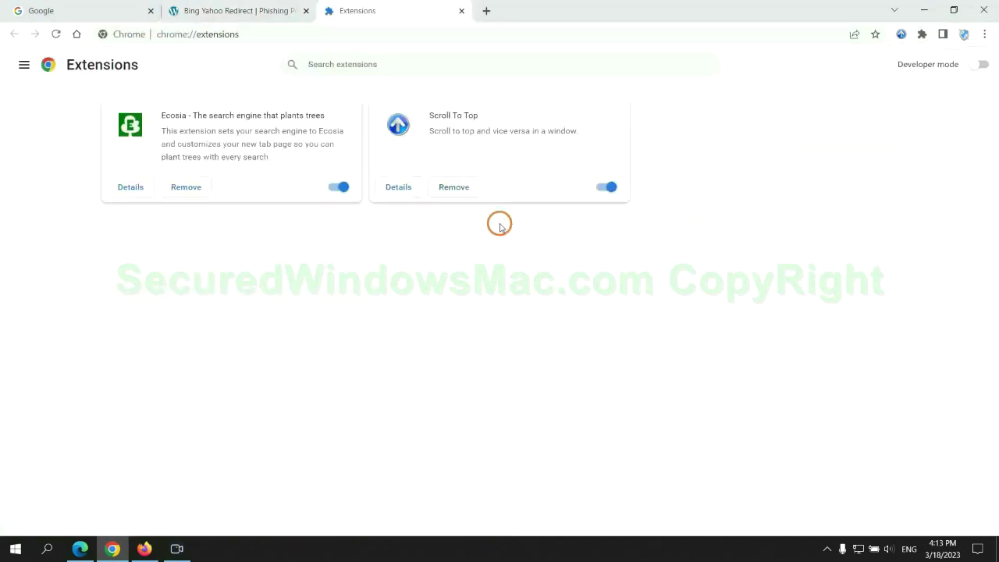
{"action": "left_click", "coordinate": [187, 187]}
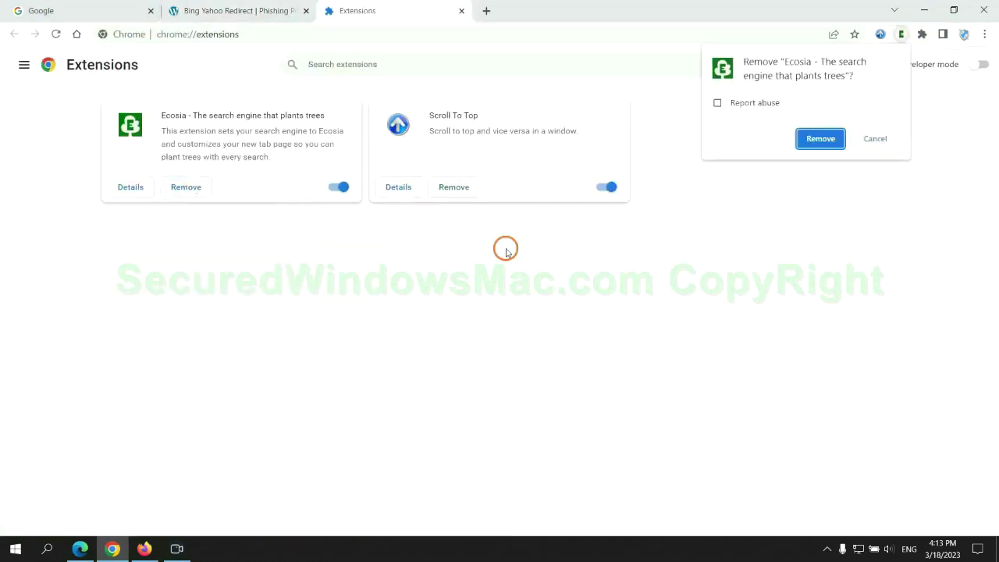
{"action": "left_click", "coordinate": [831, 138]}
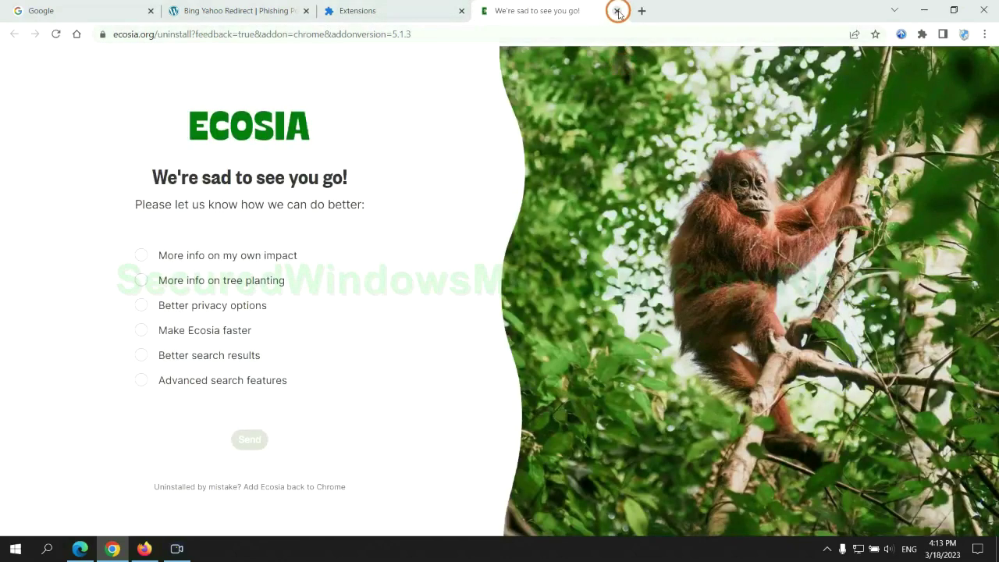
{"action": "left_click", "coordinate": [616, 11]}
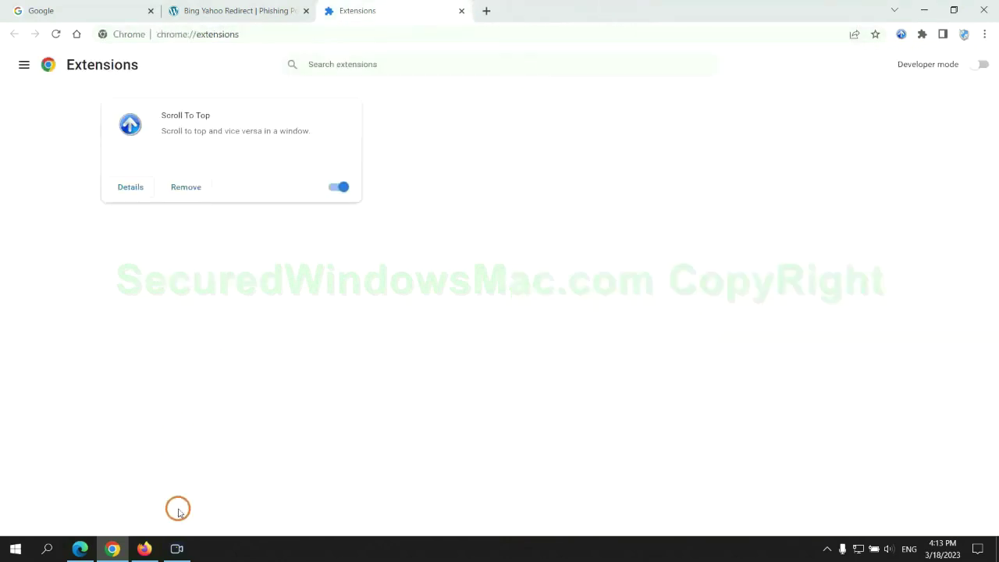
- Remove Enhancer for YouTube from Firefox's Add-ons Manager and confirm the removal
{"action": "left_click", "coordinate": [144, 548]}
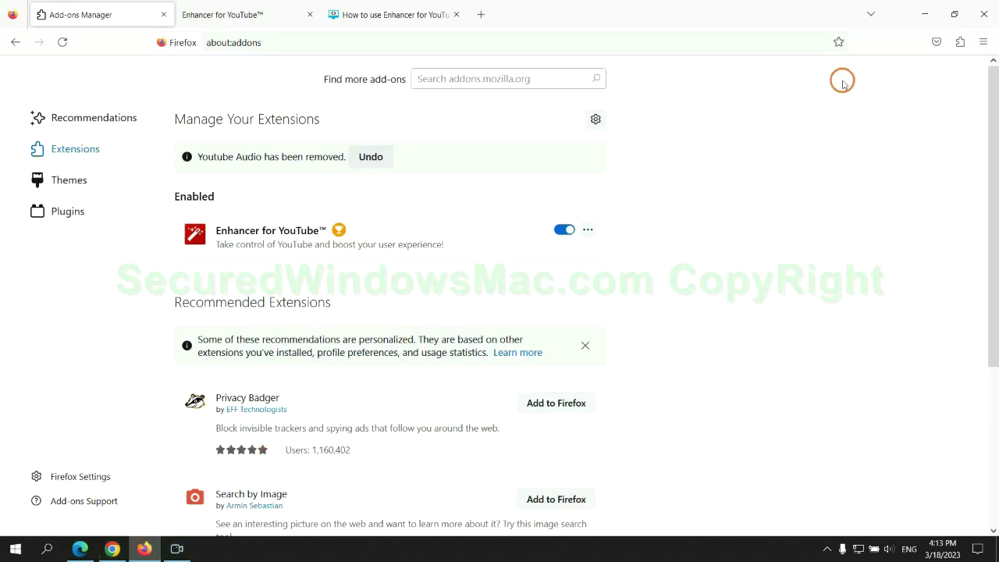
{"action": "left_click", "coordinate": [958, 43]}
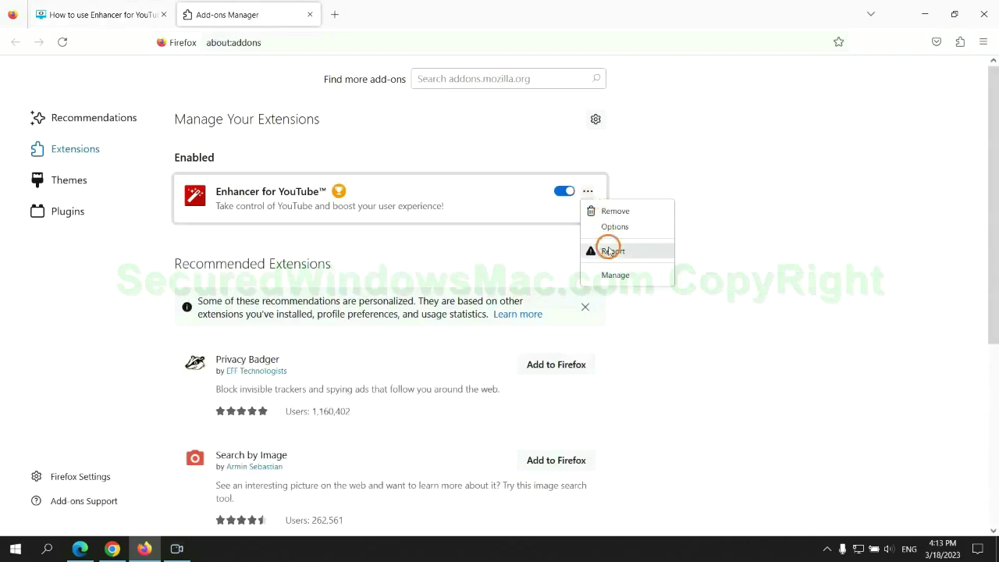
{"action": "left_click", "coordinate": [614, 211]}
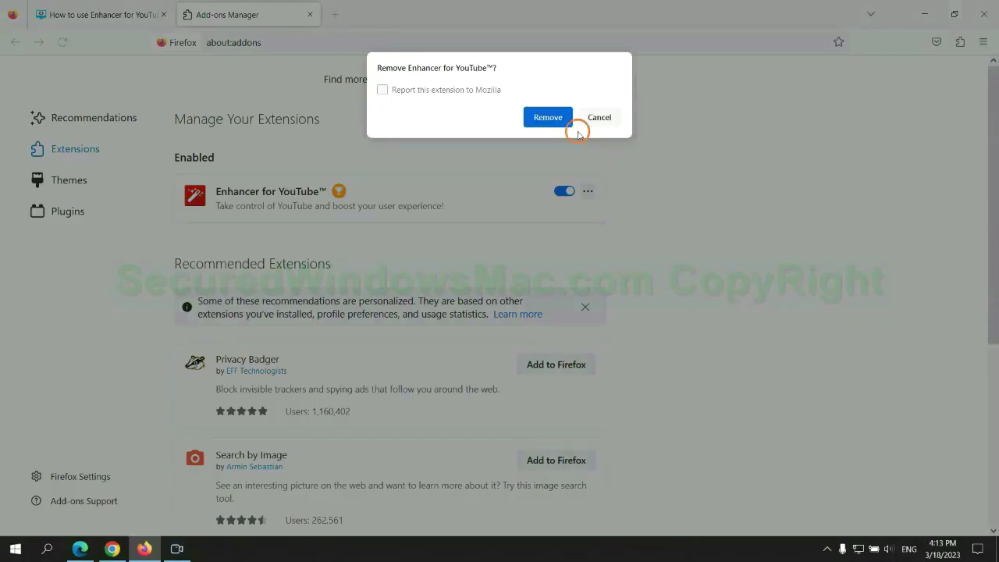
{"action": "left_click", "coordinate": [548, 117]}
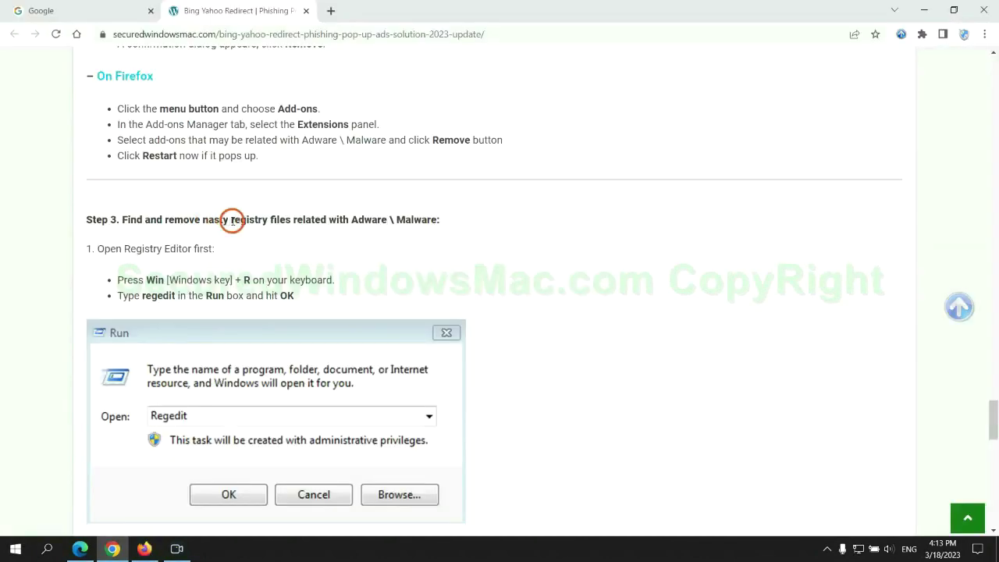
- Scroll to the article's registry step and launch Registry Editor from the Run prompt
{"action": "left_click_drag", "start_coordinate": [230, 220], "coordinate": [289, 247]}
{"action": "left_click", "coordinate": [290, 248]}
{"action": "scroll", "coordinate": [291, 248], "scroll_direction": "down", "scroll_amount": 2}
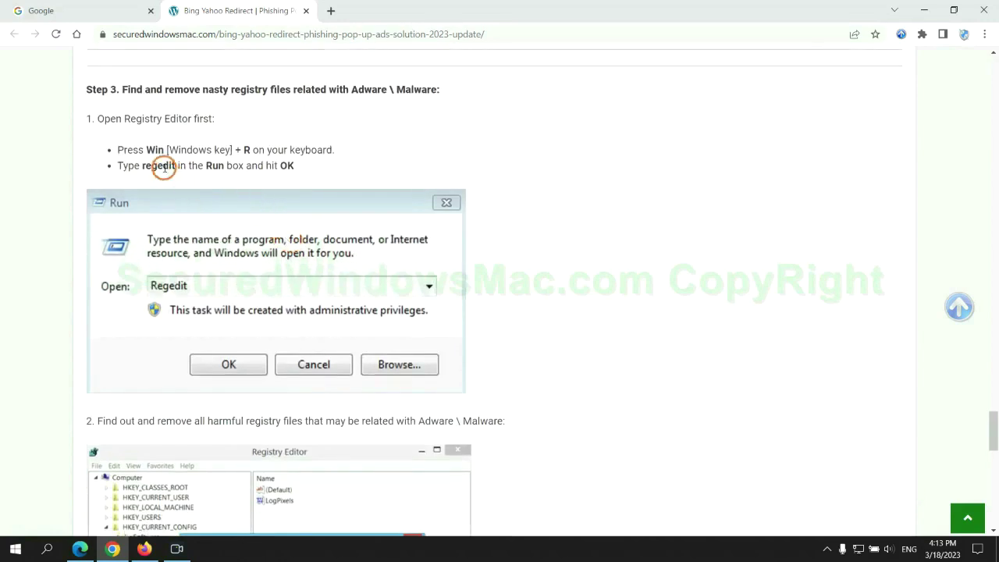
{"action": "key", "text": "super+r"}
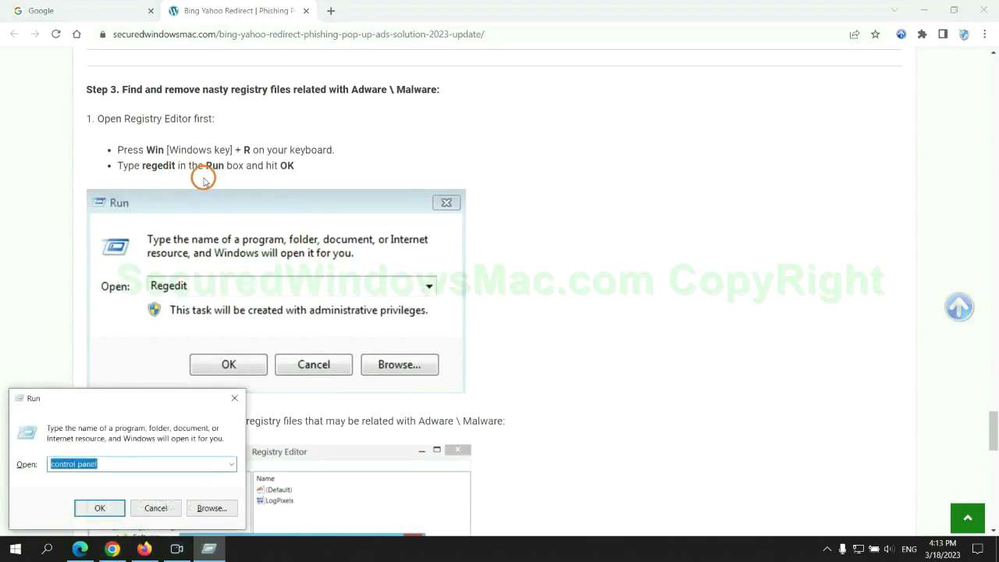
{"action": "type", "text": "regedit"}
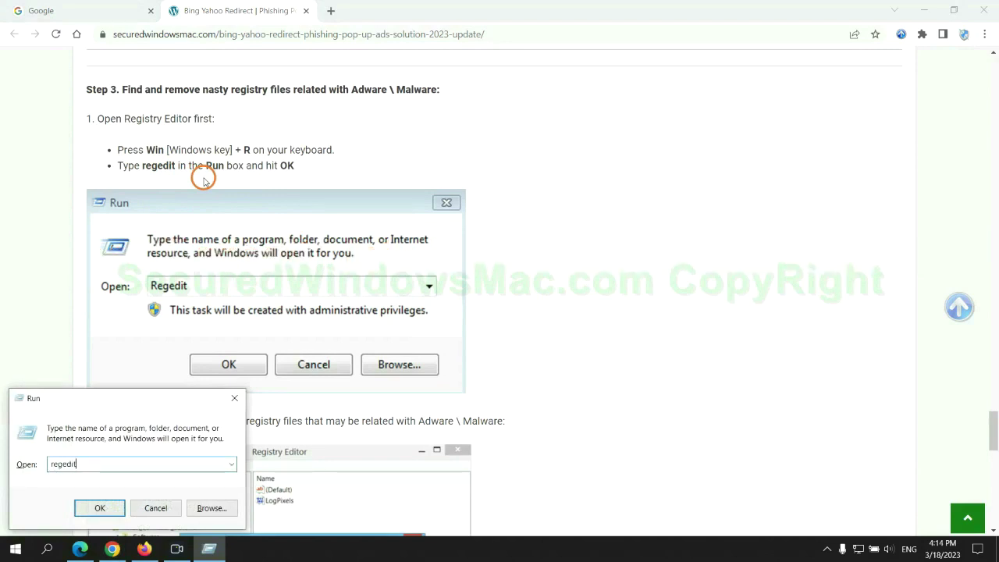
{"action": "key", "text": "Return"}
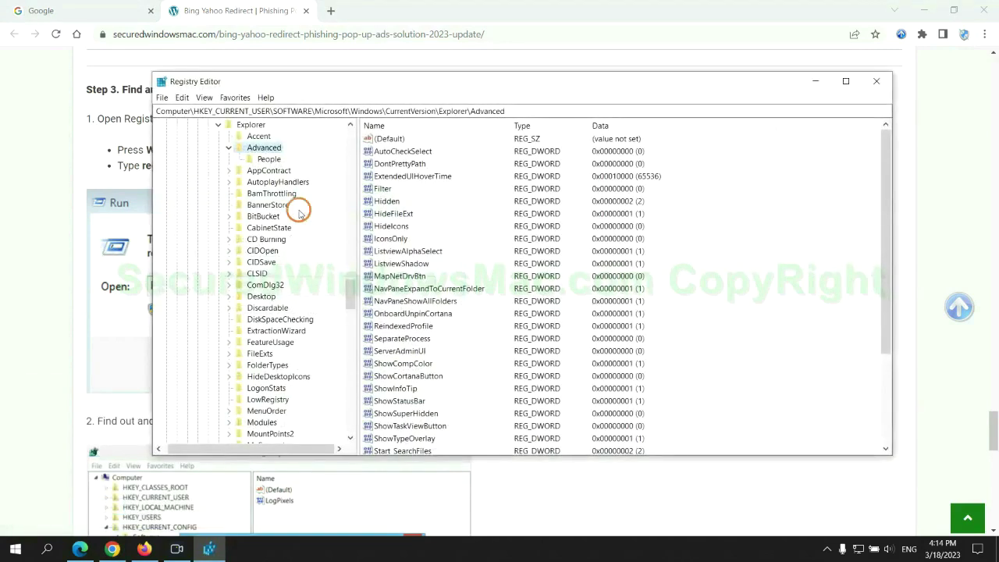
- Search the registry for 'App' and bring up actions for the found StoreAppsOnTaskbar value
{"action": "left_click", "coordinate": [181, 98]}
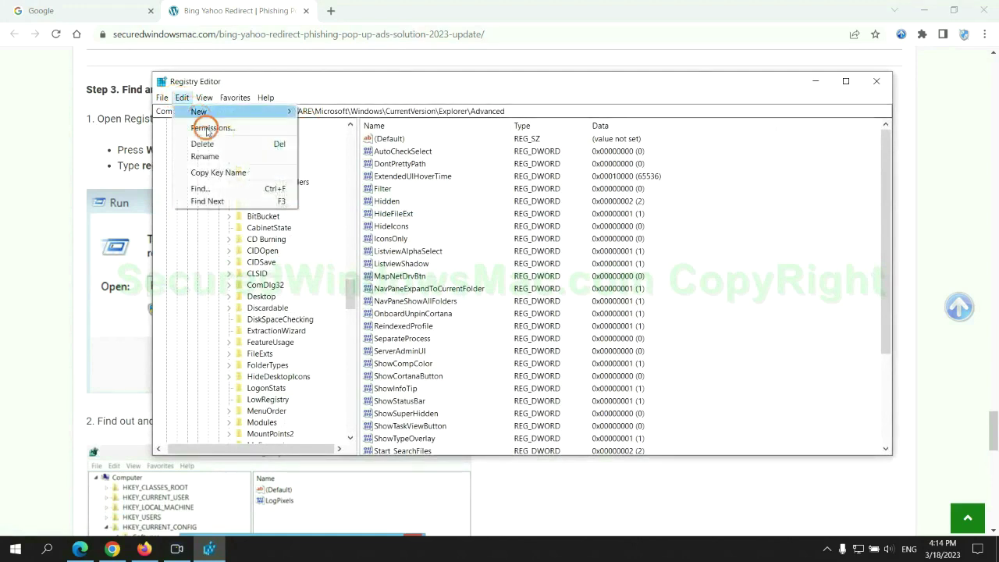
{"action": "left_click", "coordinate": [200, 188]}
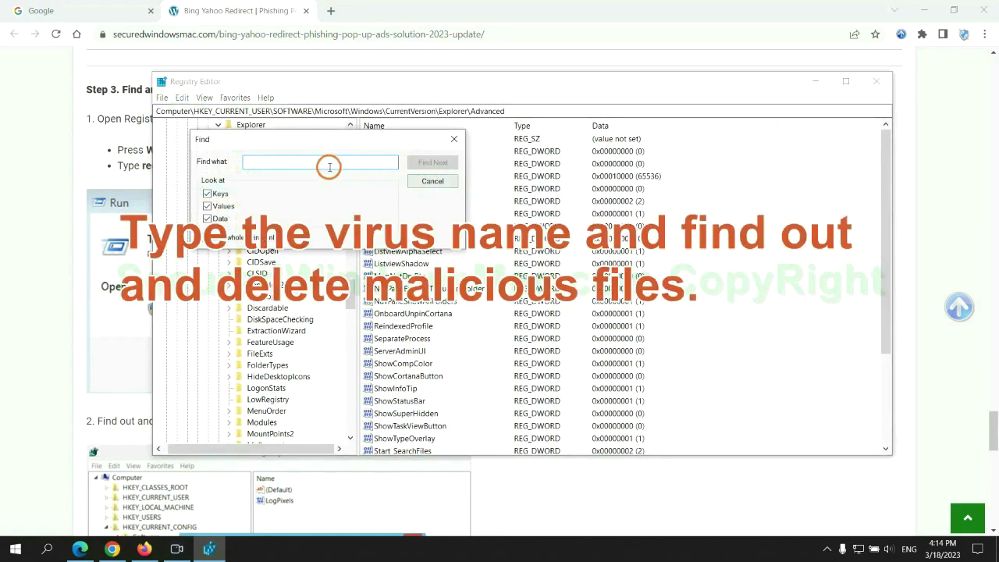
{"action": "type", "text": "Apps"}
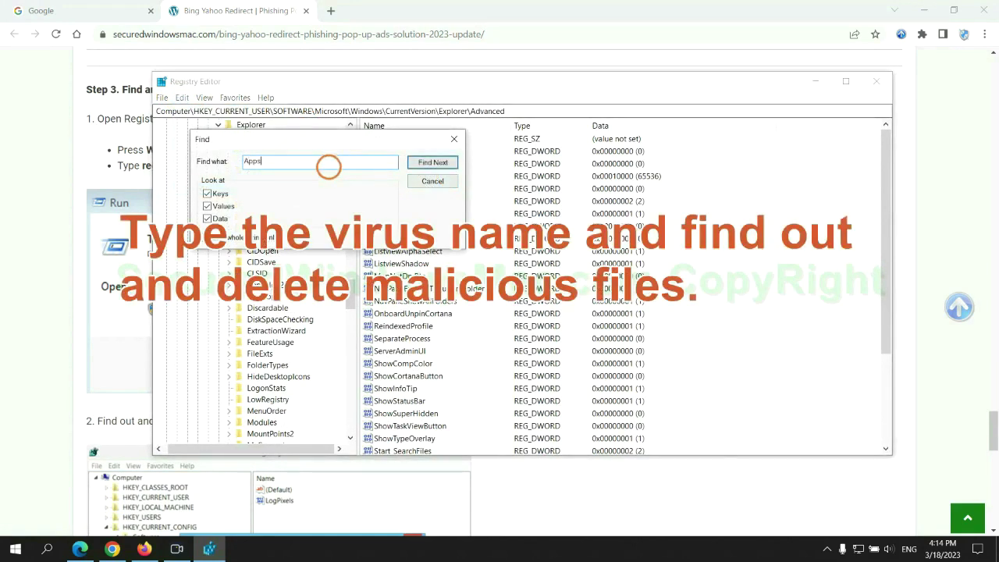
{"action": "key", "text": "Return"}
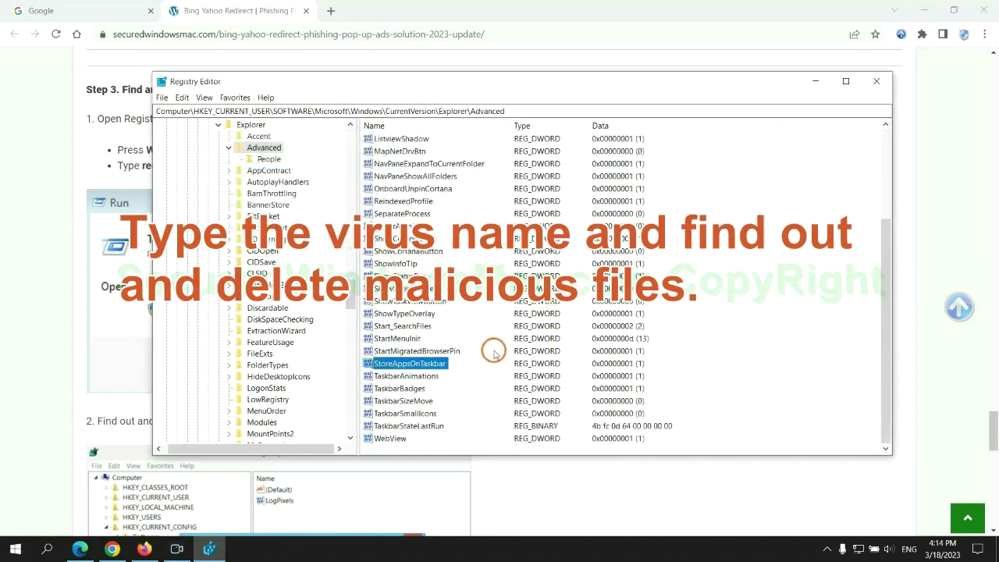
{"action": "right_click", "coordinate": [443, 364]}
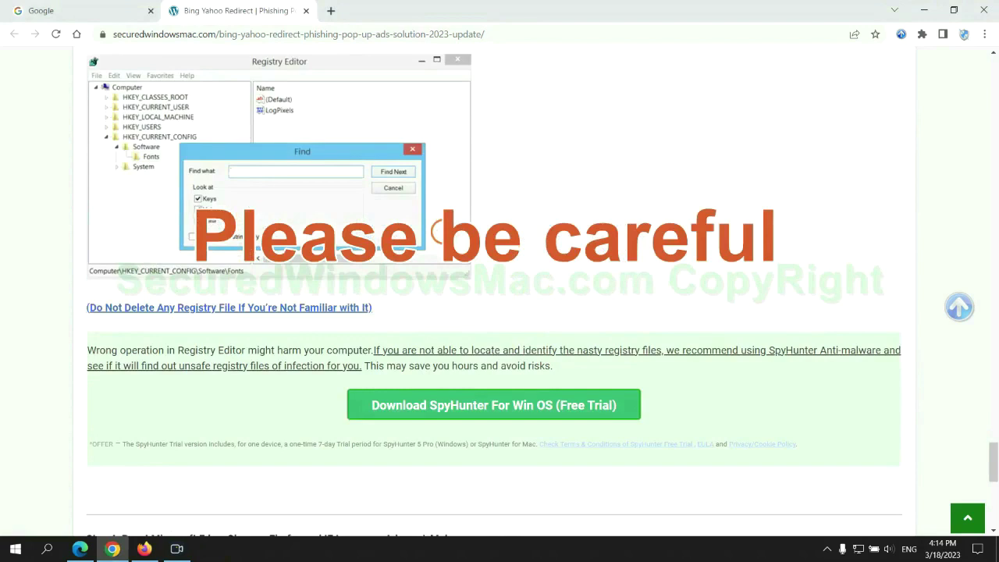
- Scroll the article down to Step 4 and select the word Reset in its heading
{"action": "scroll", "coordinate": [443, 233], "scroll_direction": "down", "scroll_amount": 1}
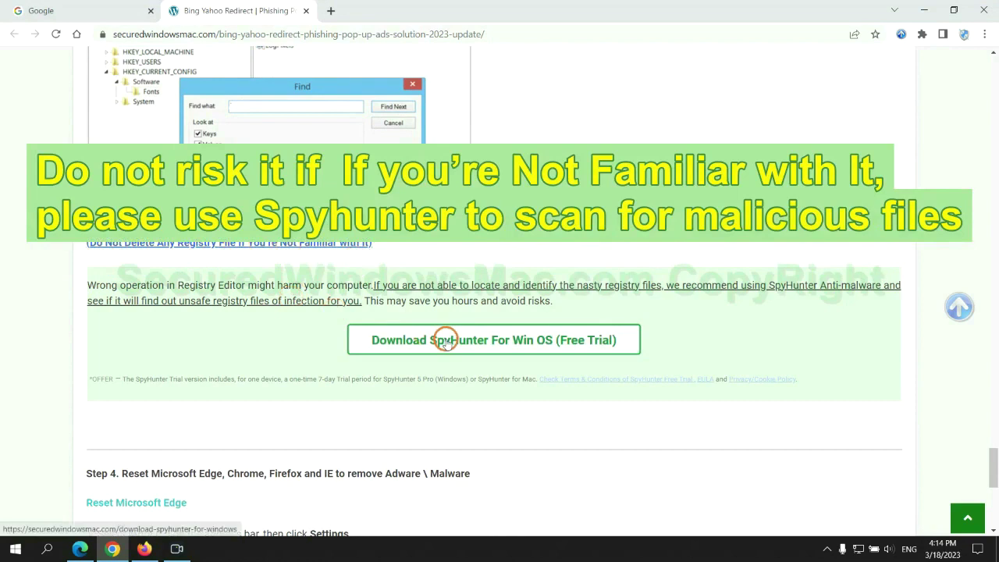
{"action": "scroll", "coordinate": [446, 336], "scroll_direction": "down", "scroll_amount": 6}
{"action": "double_click", "coordinate": [131, 82]}
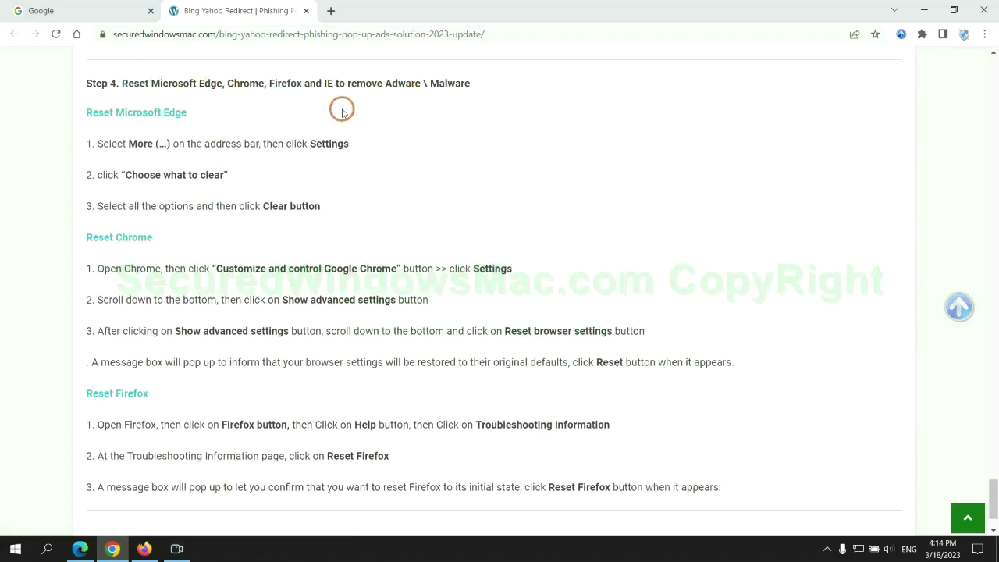
- In Edge, go to Settings > Privacy, search, and services and open the Choose what to clear options
{"action": "left_click", "coordinate": [81, 548]}
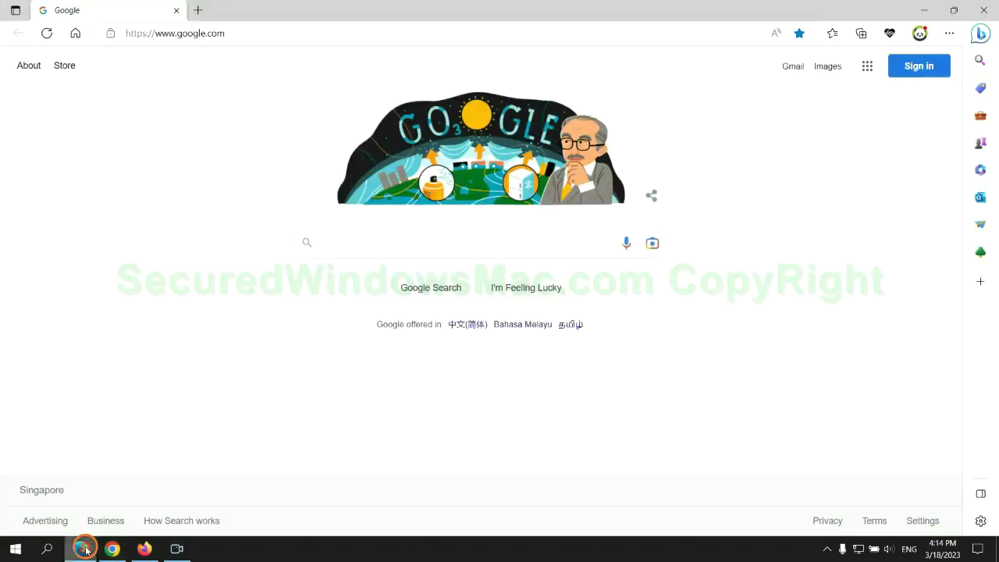
{"action": "left_click", "coordinate": [947, 36]}
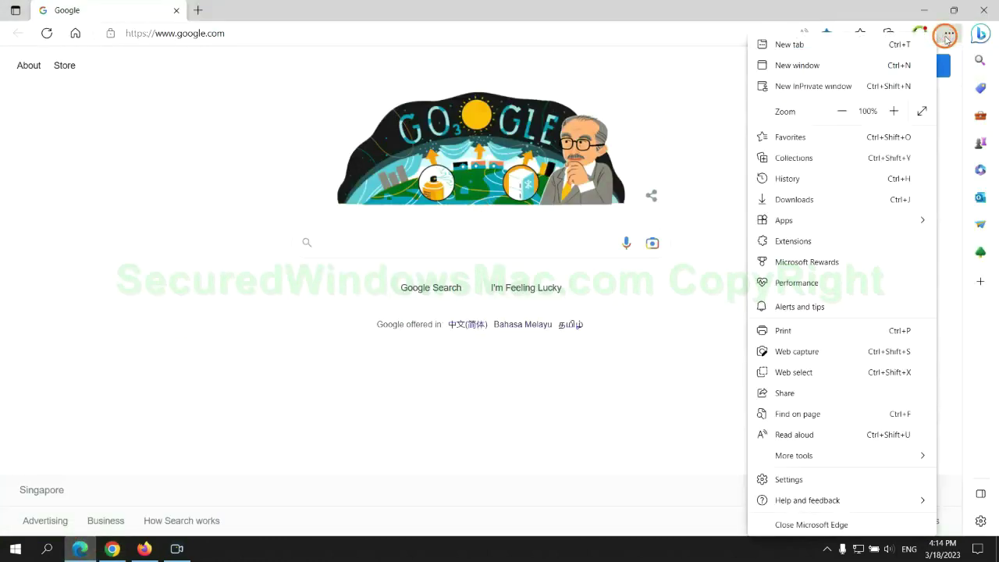
{"action": "left_click", "coordinate": [782, 480]}
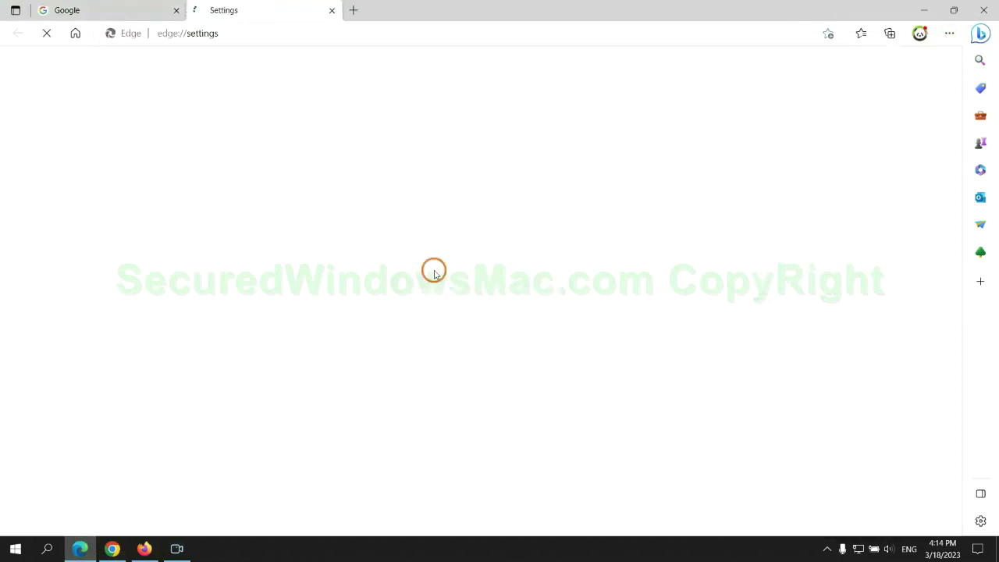
{"action": "left_click", "coordinate": [163, 160]}
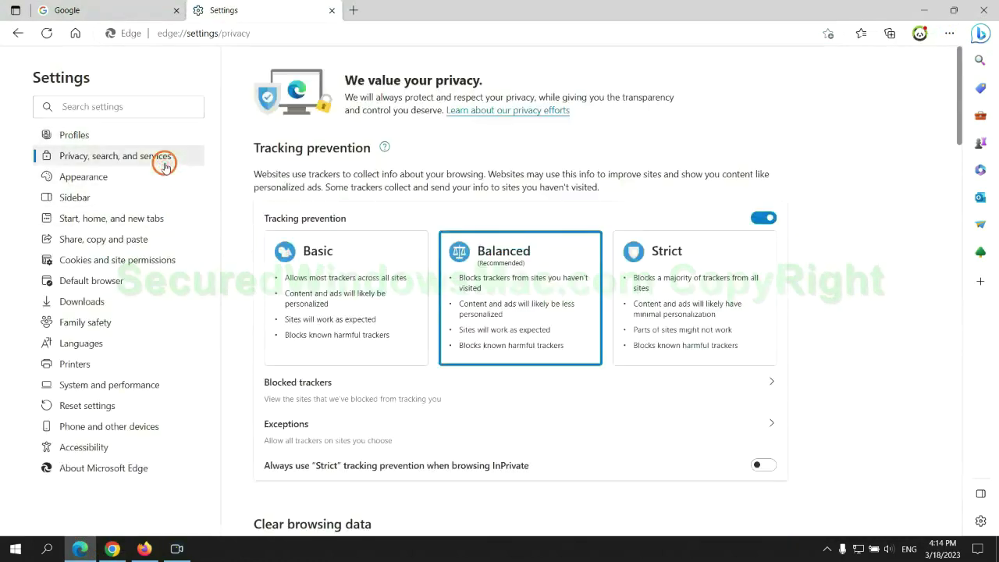
{"action": "scroll", "coordinate": [818, 350], "scroll_direction": "down", "scroll_amount": 3}
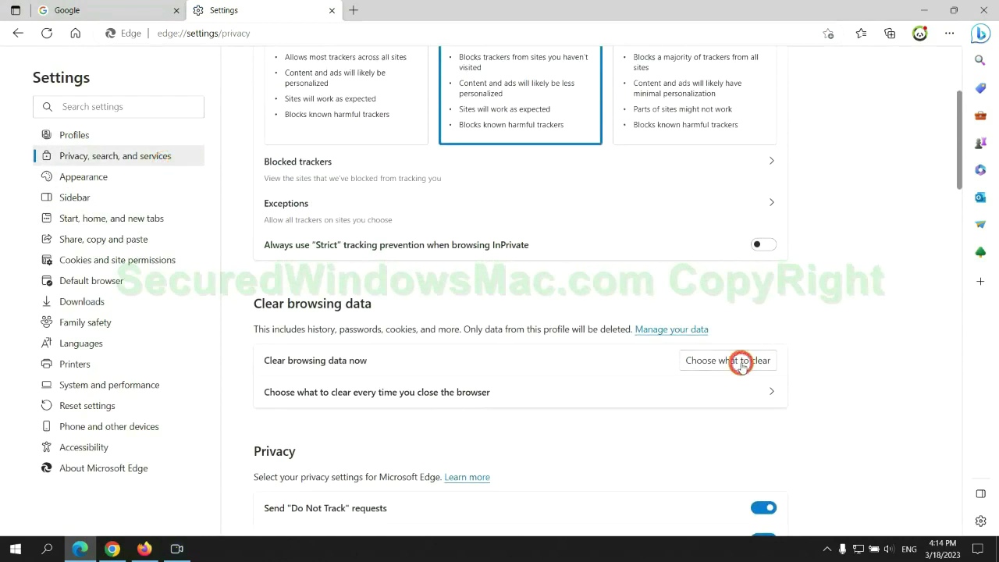
{"action": "left_click", "coordinate": [740, 361]}
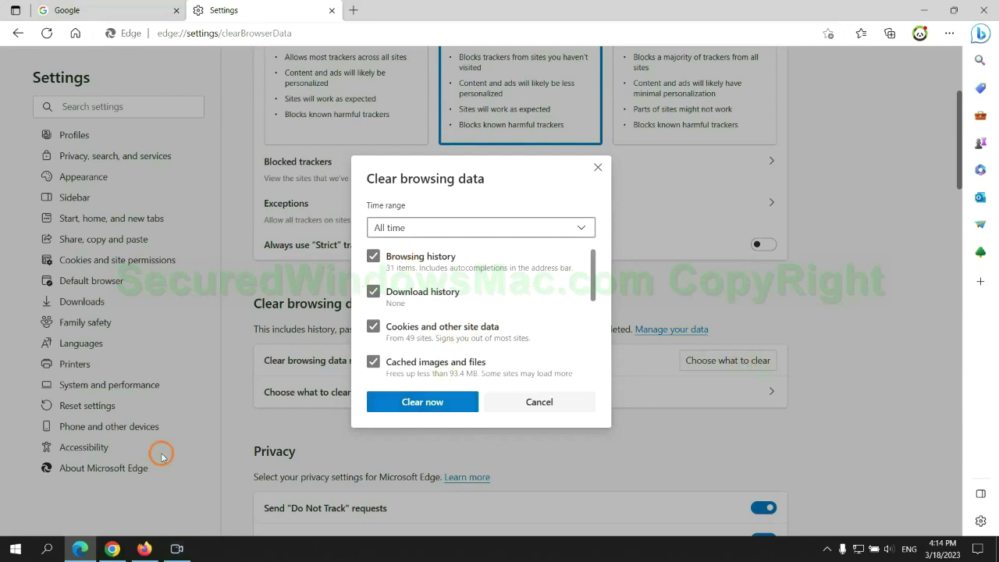
- In Chrome's settings, choose Restore settings to their original defaults to bring up the Reset settings? prompt
{"action": "left_click", "coordinate": [112, 549]}
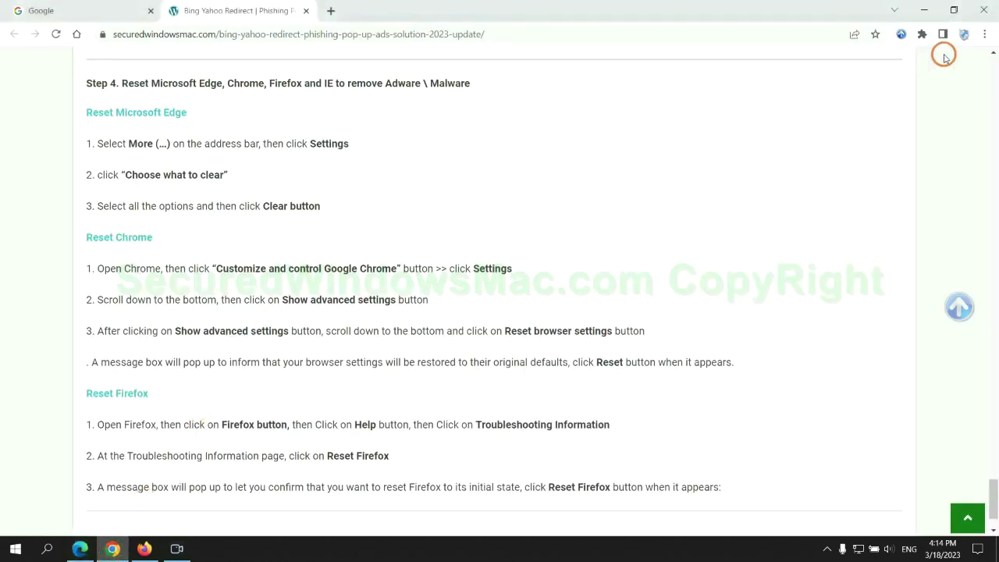
{"action": "left_click", "coordinate": [983, 37]}
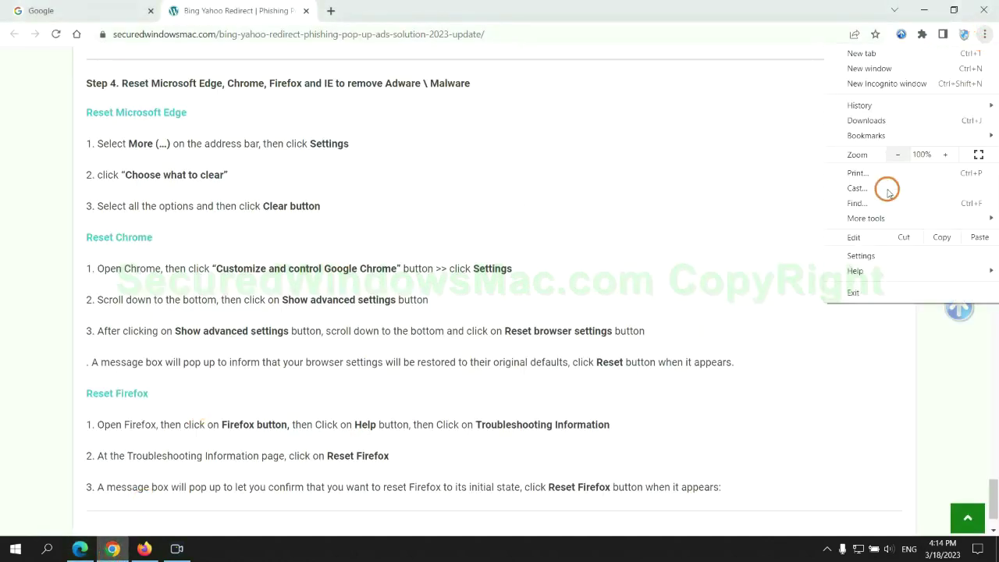
{"action": "left_click", "coordinate": [865, 255]}
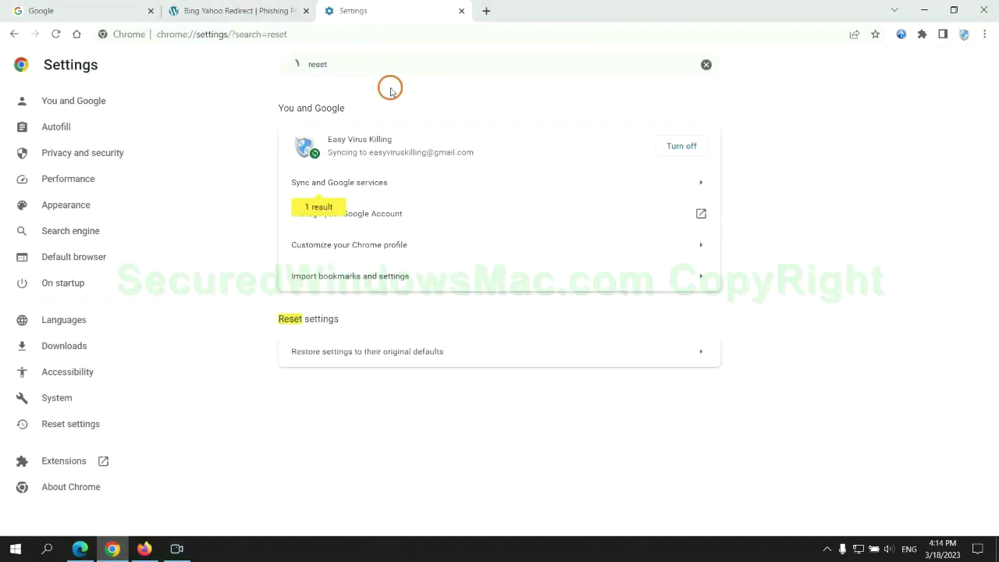
{"action": "left_click", "coordinate": [523, 347]}
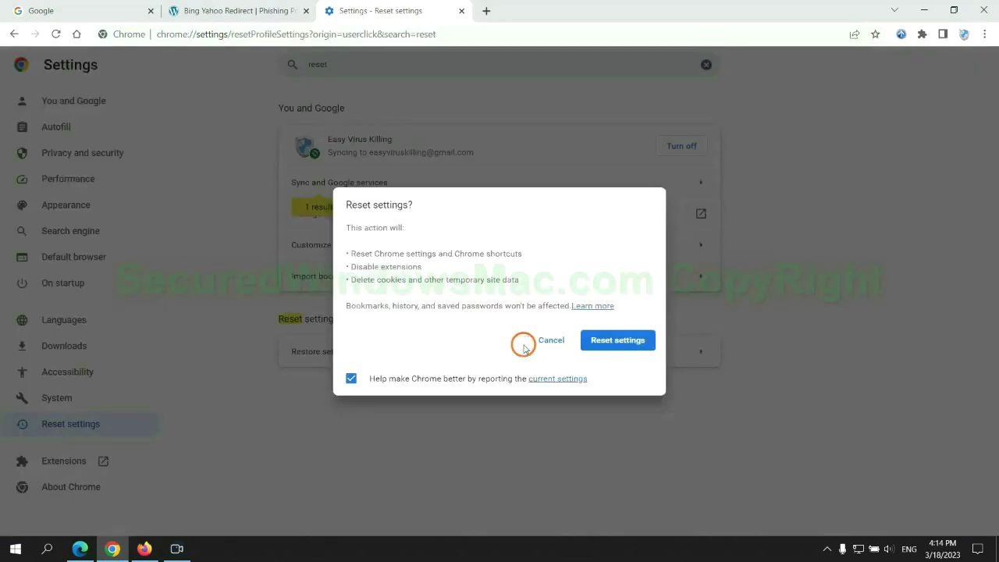
- Open Firefox's Help options from its main menu, then return to the Chrome article
{"action": "left_click", "coordinate": [142, 548]}
{"action": "left_click", "coordinate": [982, 42]}
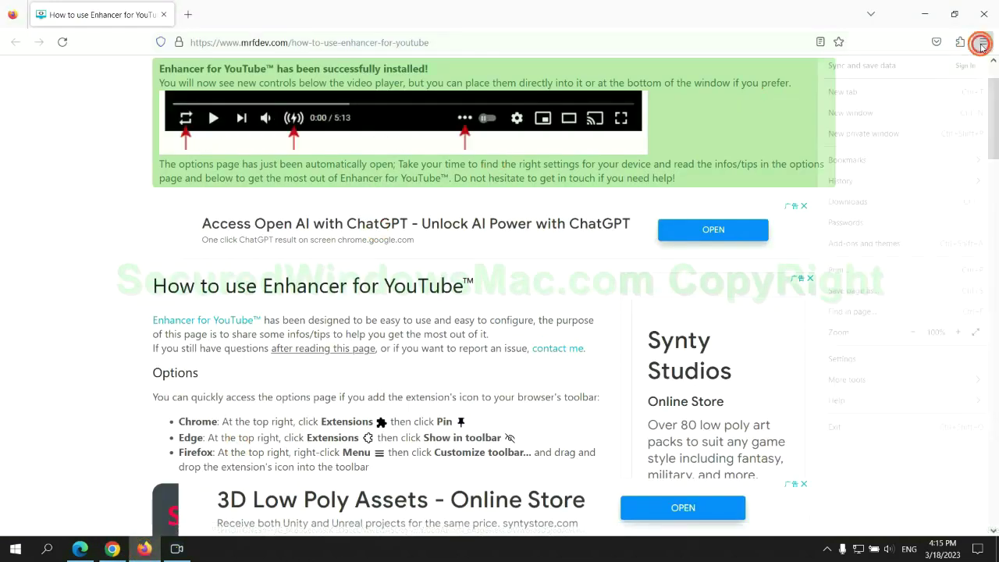
{"action": "left_click", "coordinate": [848, 401]}
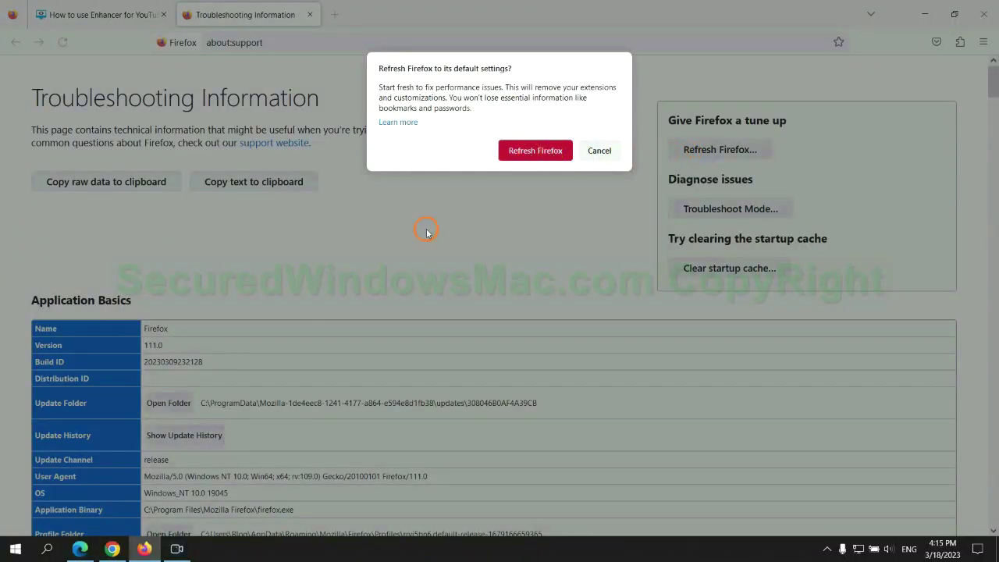
{"action": "left_click", "coordinate": [114, 546]}
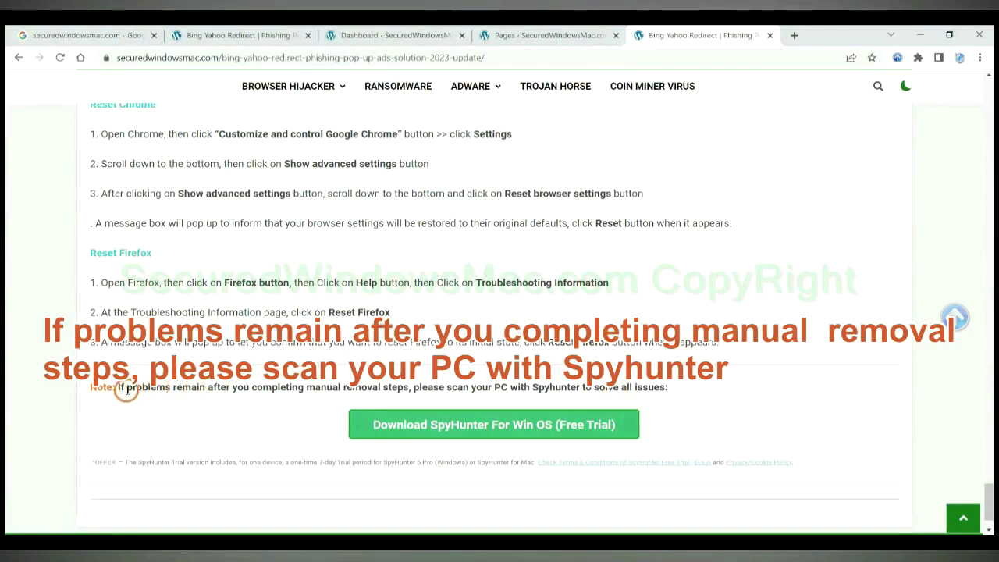
- Select 'If problems remain' in the article's closing note about a SpyHunter scan
{"action": "left_click_drag", "start_coordinate": [117, 388], "coordinate": [207, 386]}
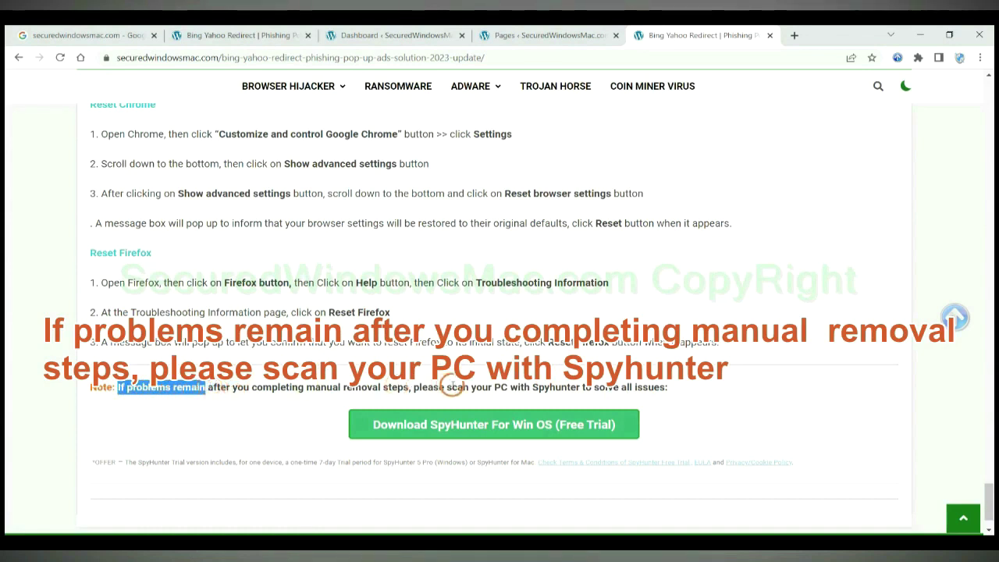